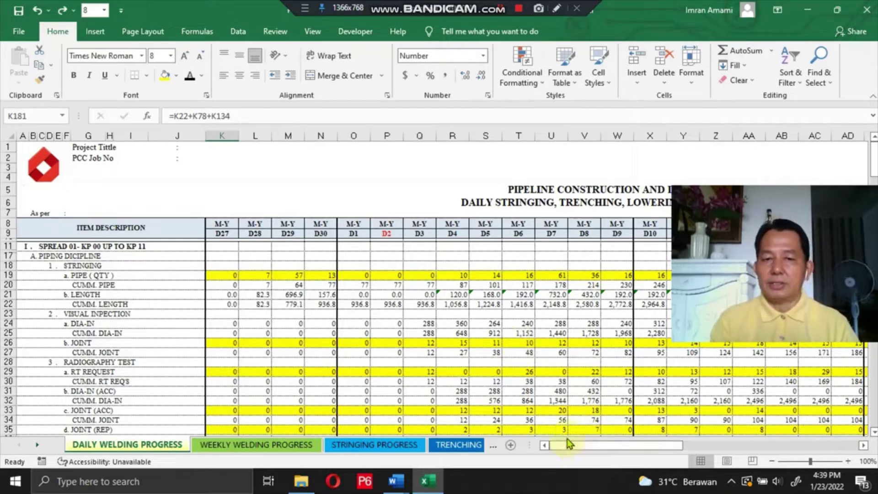
- Review the daily welding progress sheet's day columns and its sections for Spread 01, Spread 02 and Spread 03
left_click_drag(596, 448, 683, 439)
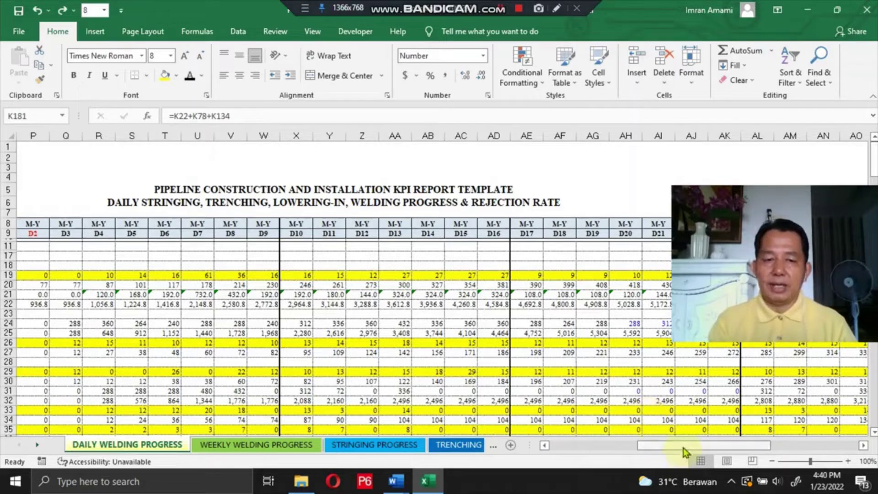
left_click_drag(683, 448, 534, 457)
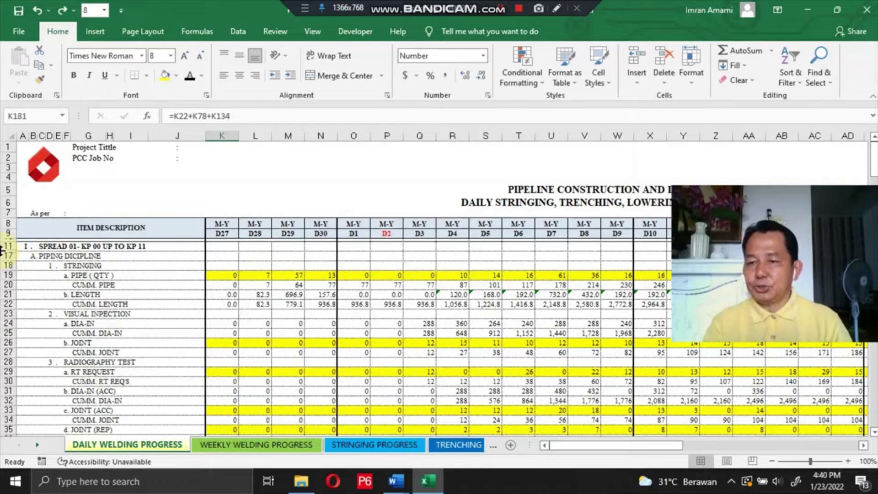
scroll(74, 251, "down", 1)
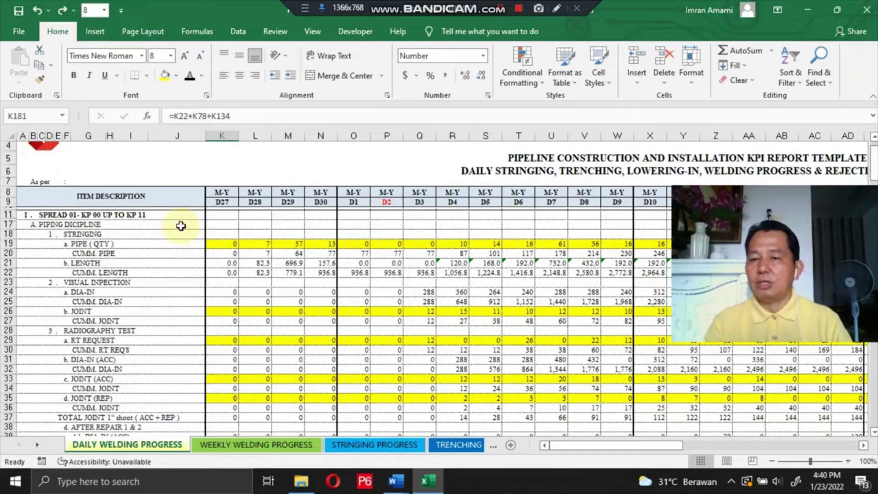
scroll(181, 226, "down", 15)
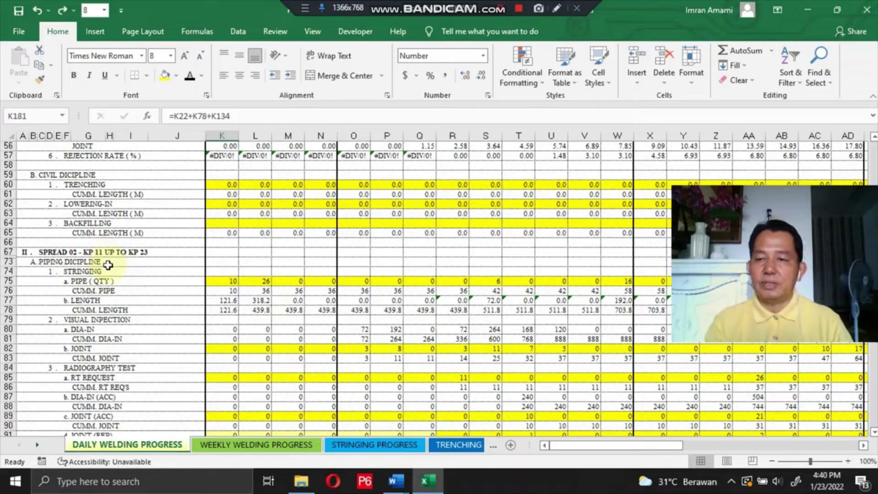
scroll(108, 265, "down", 16)
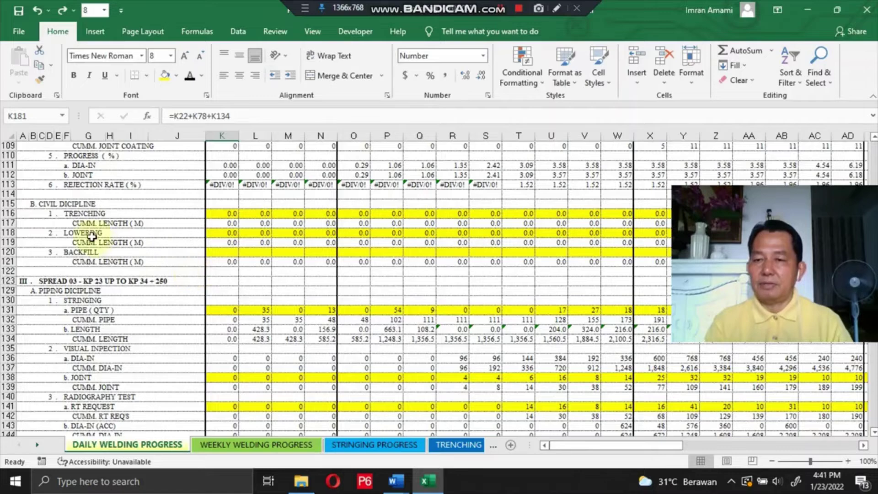
scroll(112, 262, "up", 15)
scroll(112, 262, "up", 15)
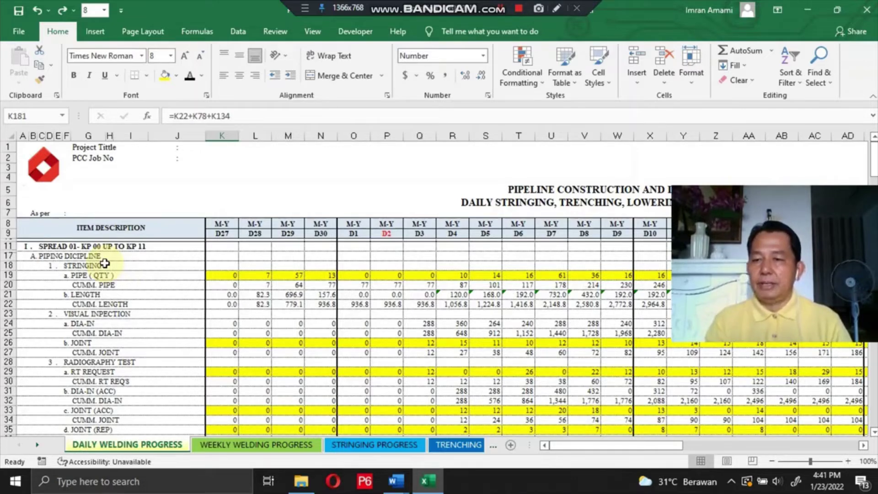
- Examine the Spread 01 piping items from stringing to rejection rate and the civil items for trenching, lowering-in and backfilling
scroll(105, 263, "down", 4)
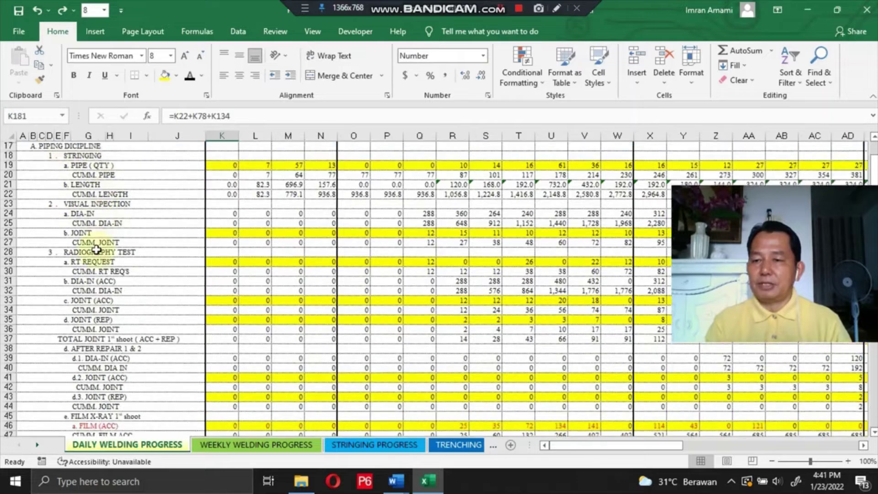
scroll(97, 249, "down", 6)
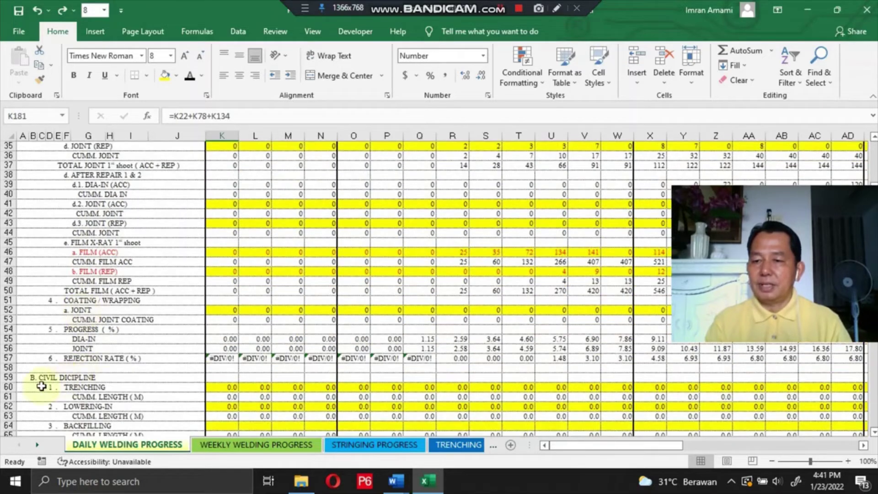
scroll(91, 357, "up", 6)
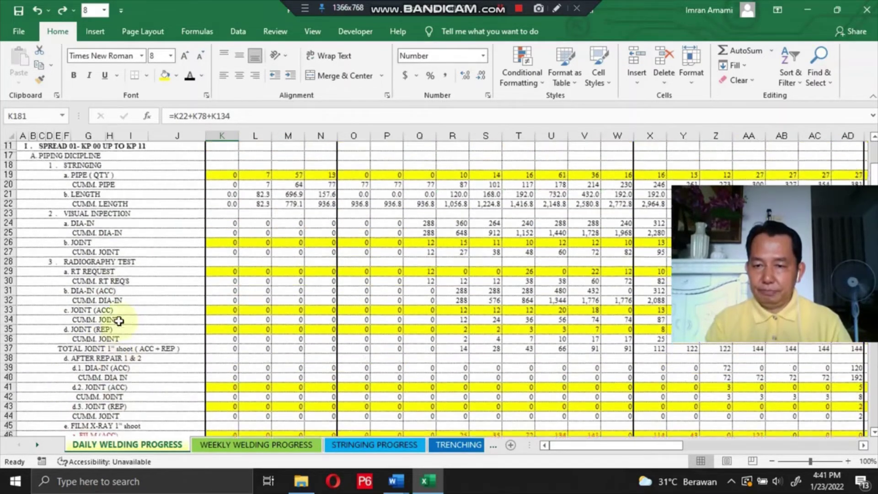
scroll(119, 321, "up", 2)
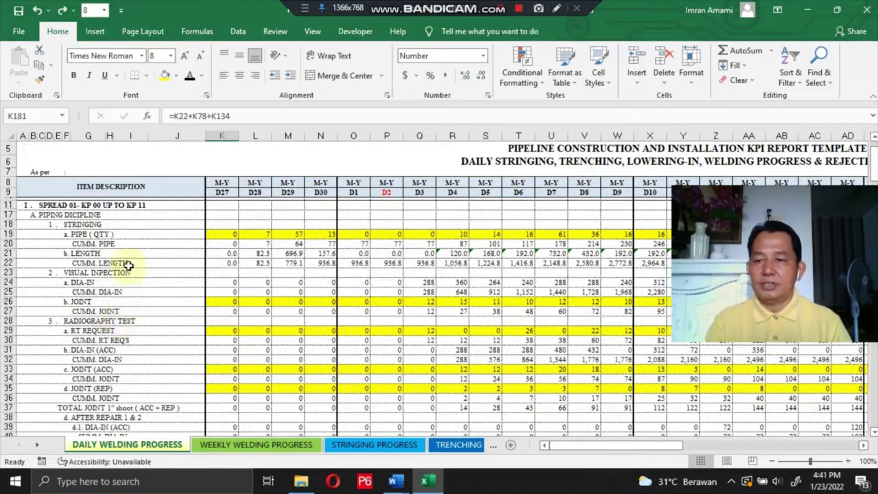
scroll(128, 277, "down", 1)
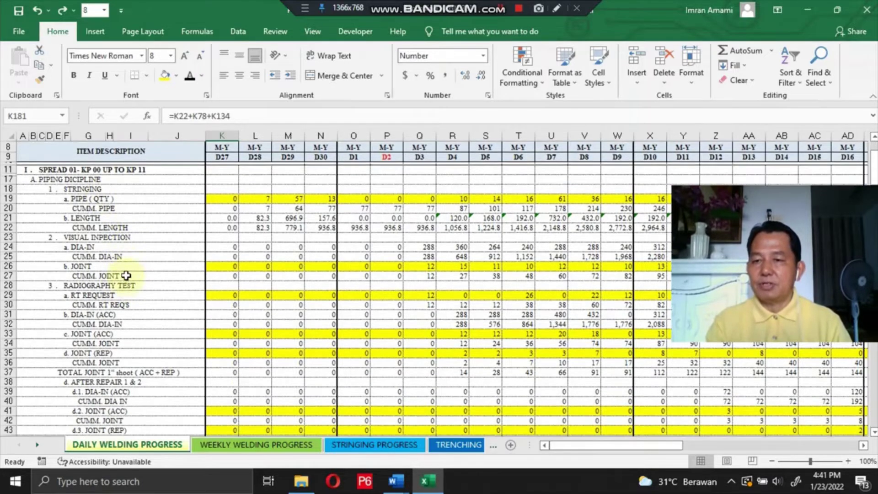
scroll(109, 251, "down", 1)
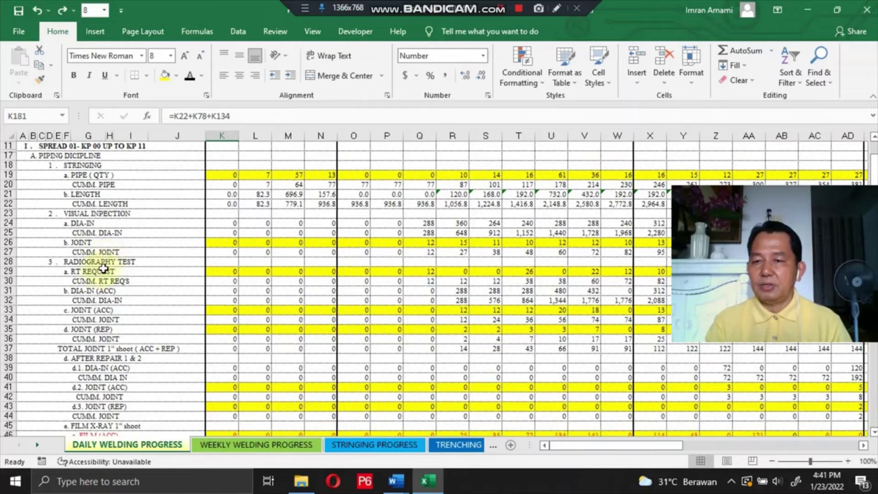
scroll(137, 297, "down", 5)
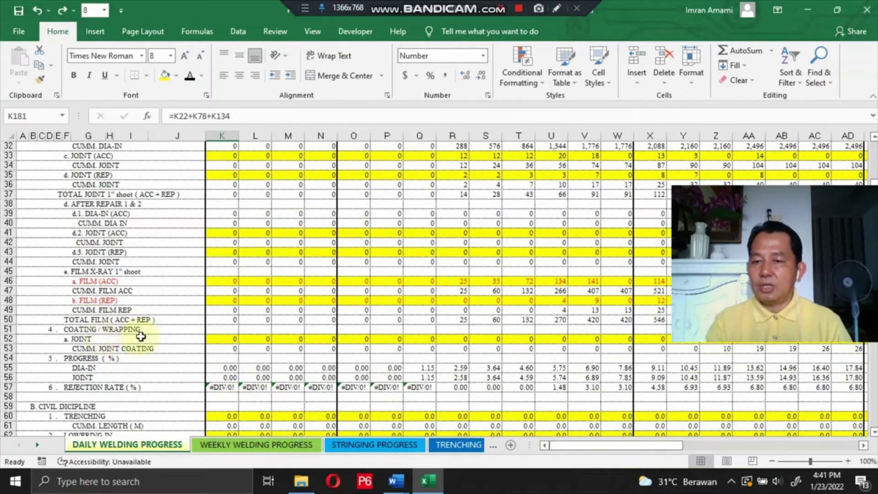
scroll(156, 336, "down", 2)
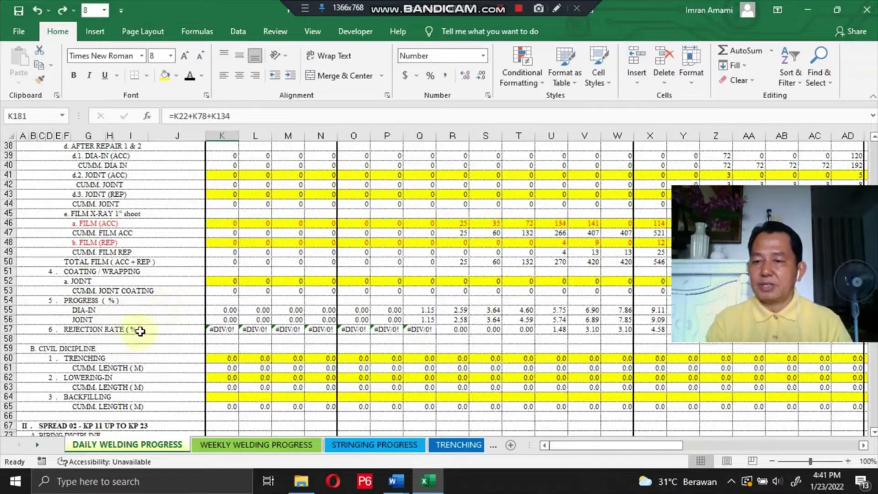
scroll(137, 331, "down", 2)
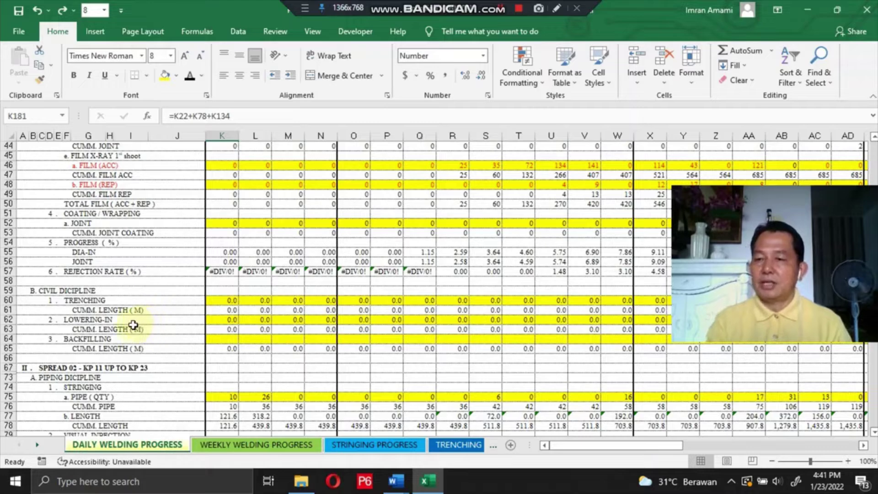
scroll(133, 327, "down", 2)
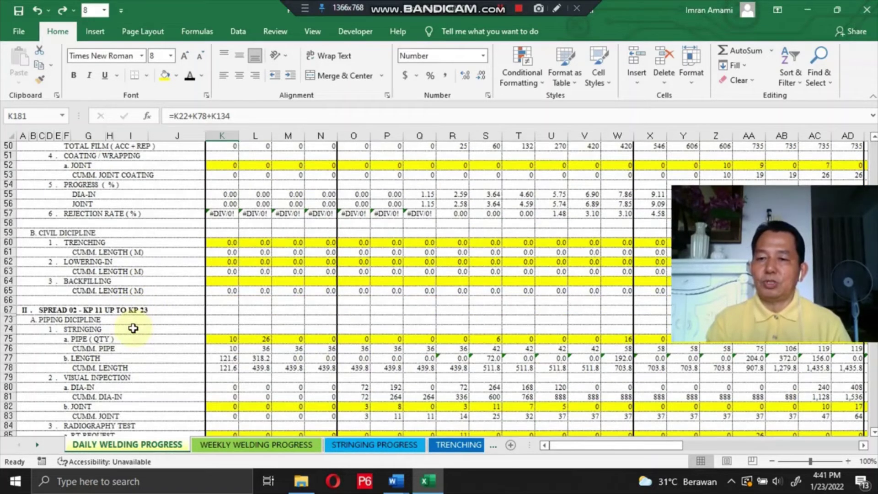
- Examine the Spread 02 and Spread 03 sections and the piping and civil items under Grand Total (Actual)
scroll(133, 327, "down", 14)
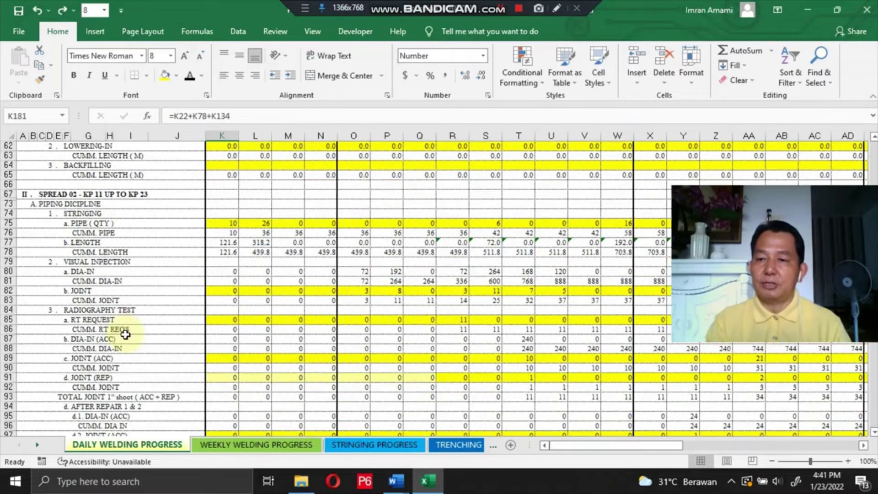
scroll(118, 348, "down", 6)
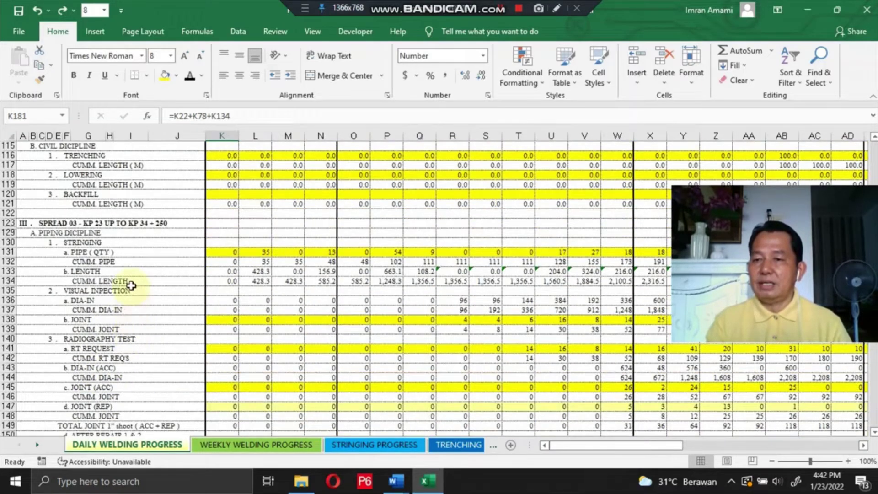
scroll(125, 285, "down", 15)
scroll(91, 334, "down", 1)
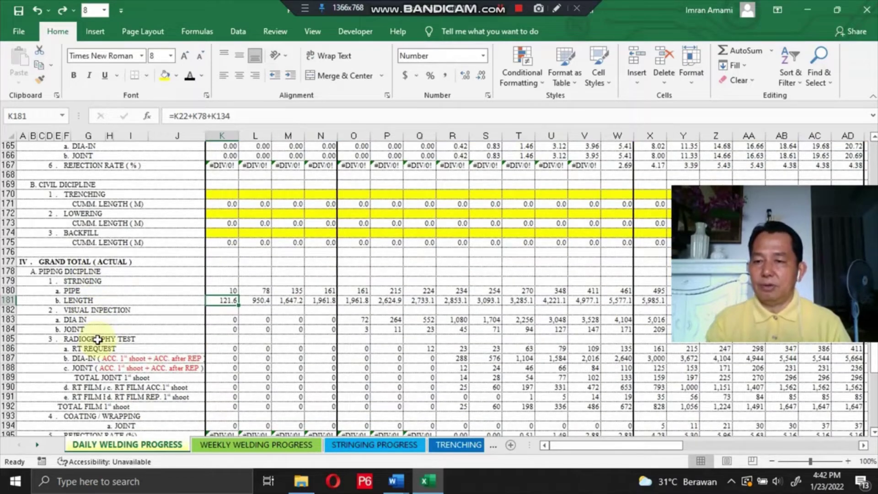
scroll(113, 321, "down", 2)
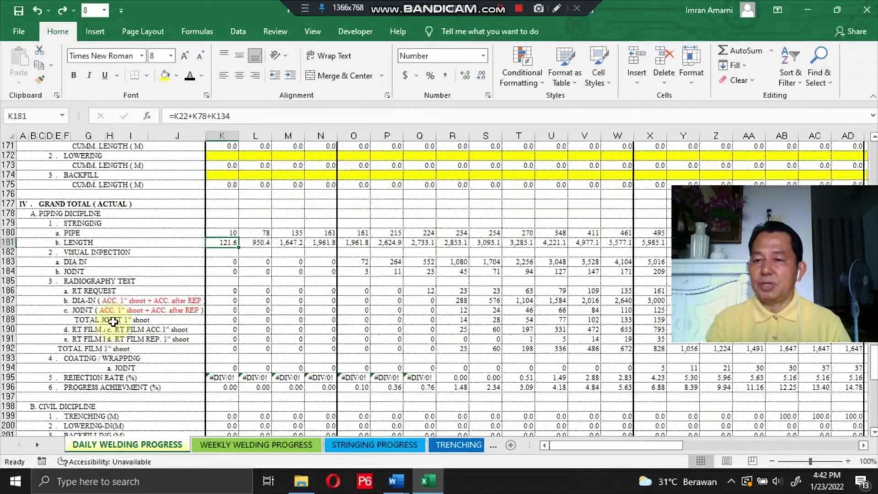
scroll(110, 324, "down", 3)
scroll(109, 323, "up", 3)
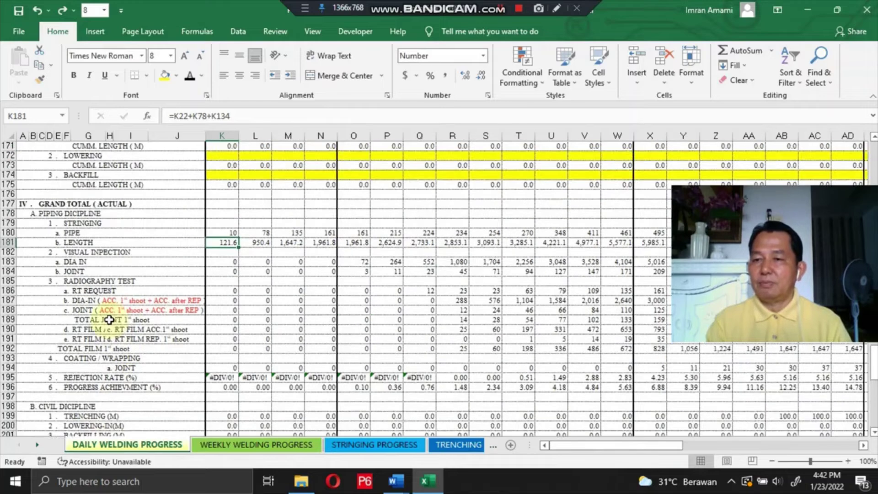
scroll(109, 320, "down", 1)
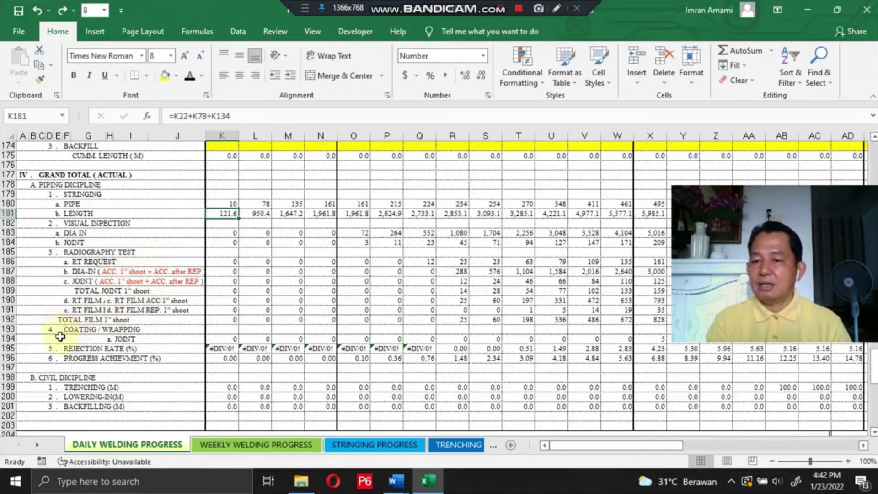
scroll(154, 333, "down", 2)
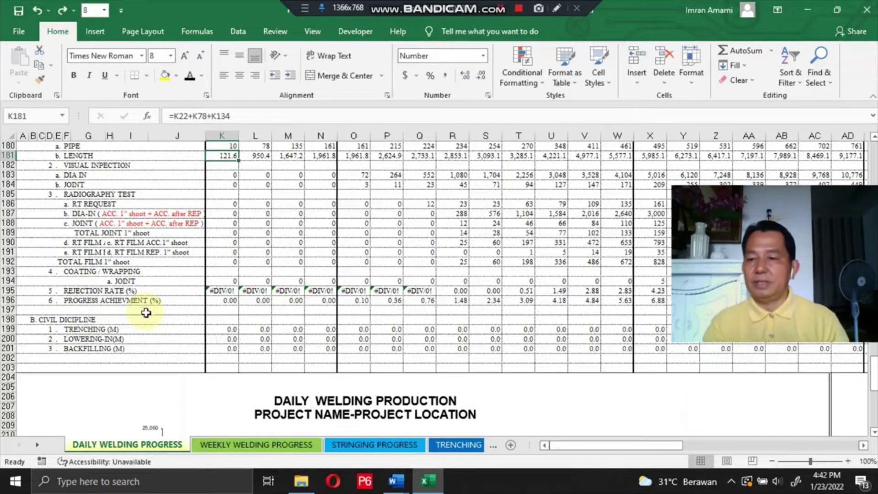
scroll(146, 313, "down", 1)
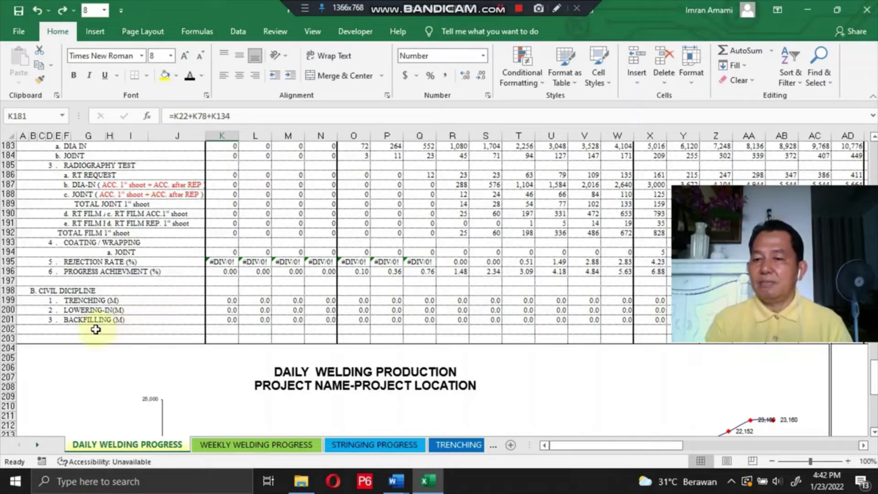
- Examine the Daily Welding Production chart below the grand total section of the daily progress sheet
scroll(111, 348, "down", 6)
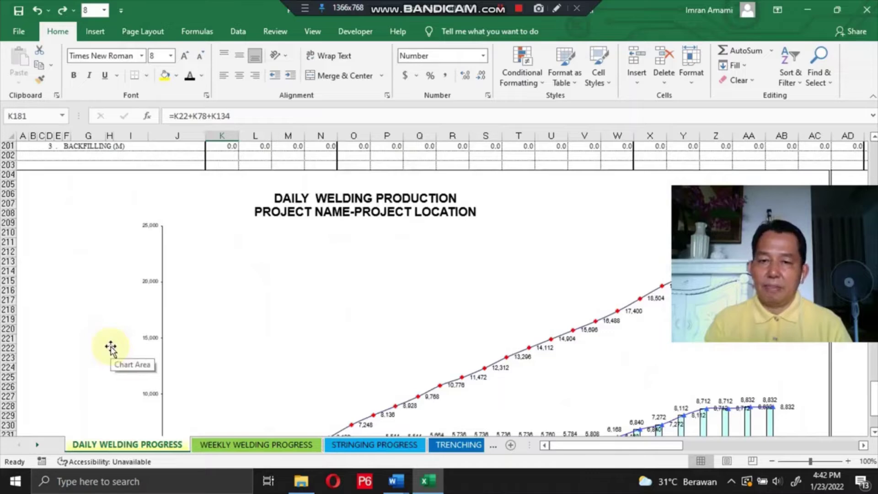
scroll(124, 327, "down", 4)
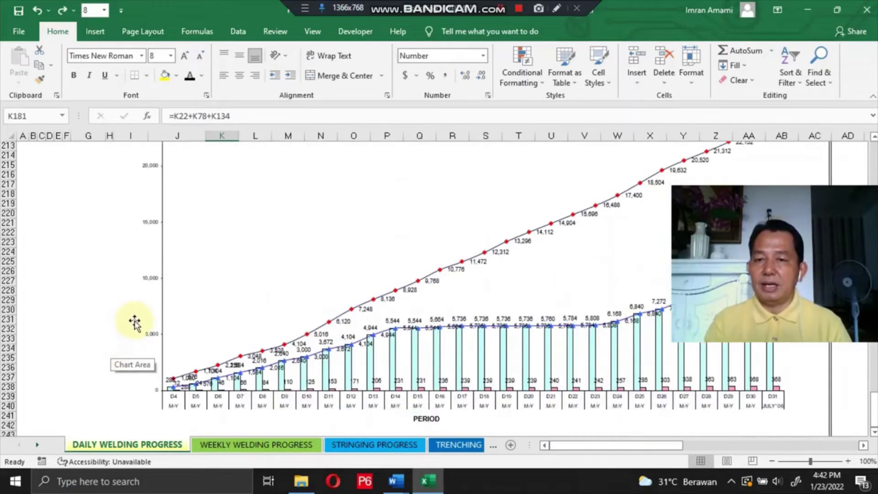
scroll(138, 319, "up", 4)
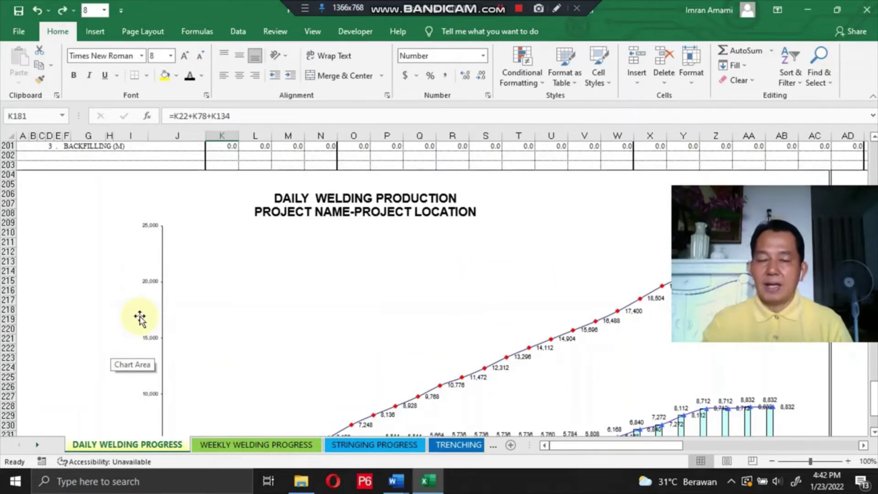
scroll(143, 326, "down", 2)
scroll(150, 328, "up", 2)
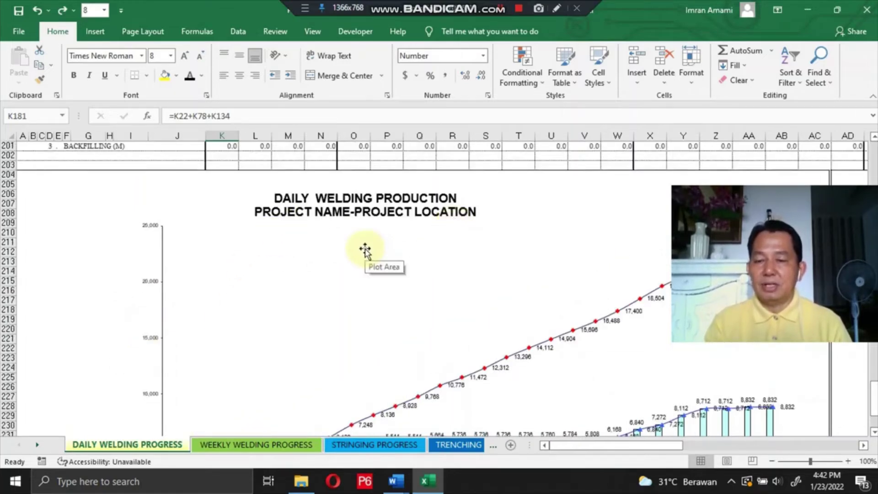
scroll(338, 274, "down", 3)
scroll(323, 270, "up", 20)
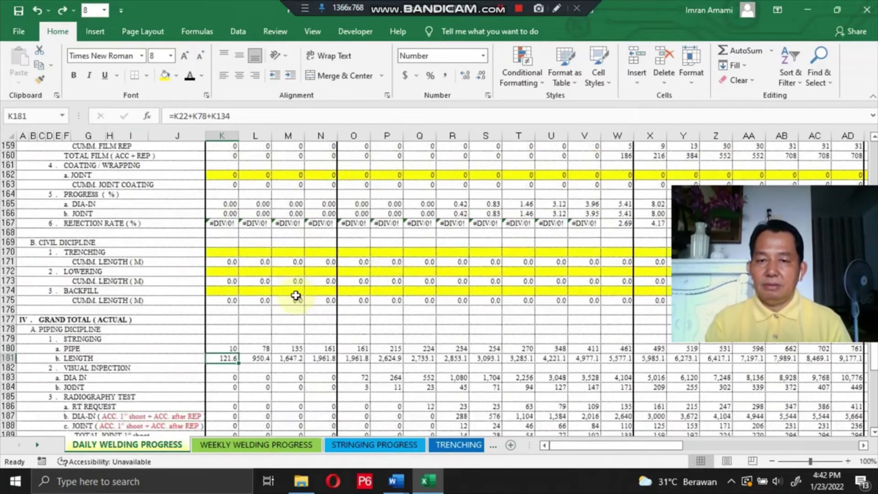
scroll(268, 312, "up", 20)
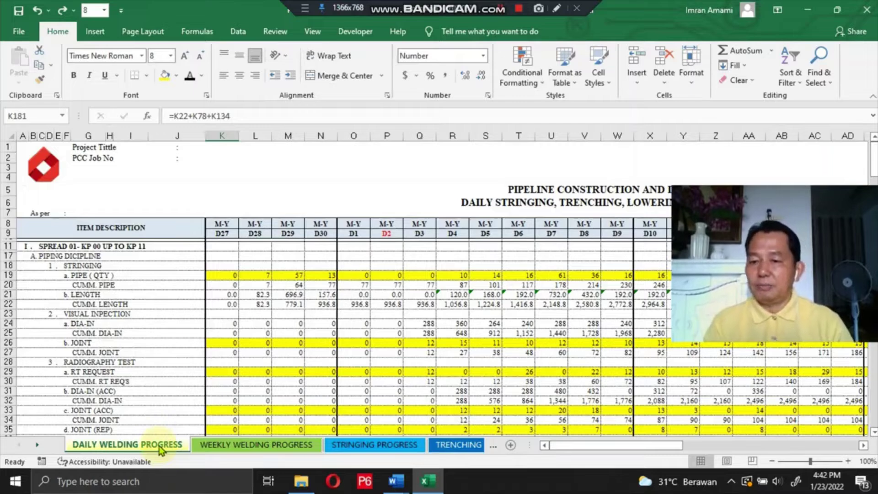
- Look through the WEEKLY WELDING PROGRESS, STRINGING PROGRESS and TRENCHING PROGRESS sheets, including the pipe trenching table and charts
left_click(236, 447)
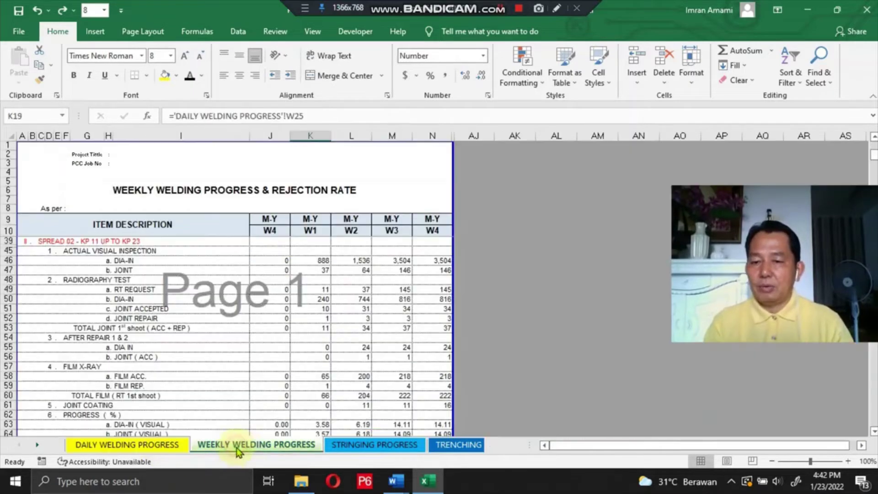
left_click(358, 445)
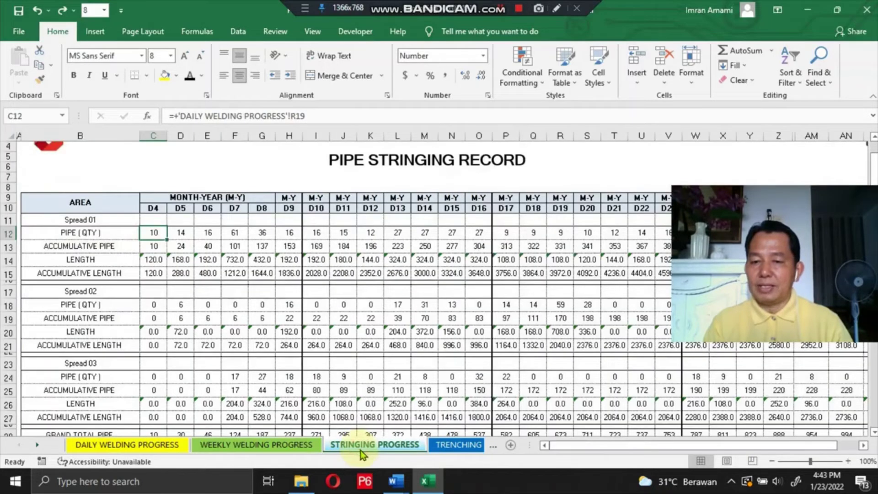
key("ctrl+Page_Down")
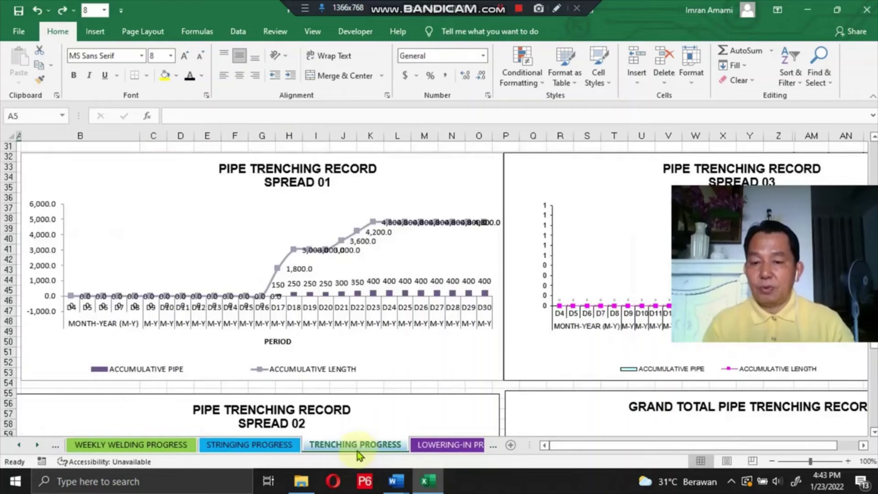
scroll(334, 380, "up", 10)
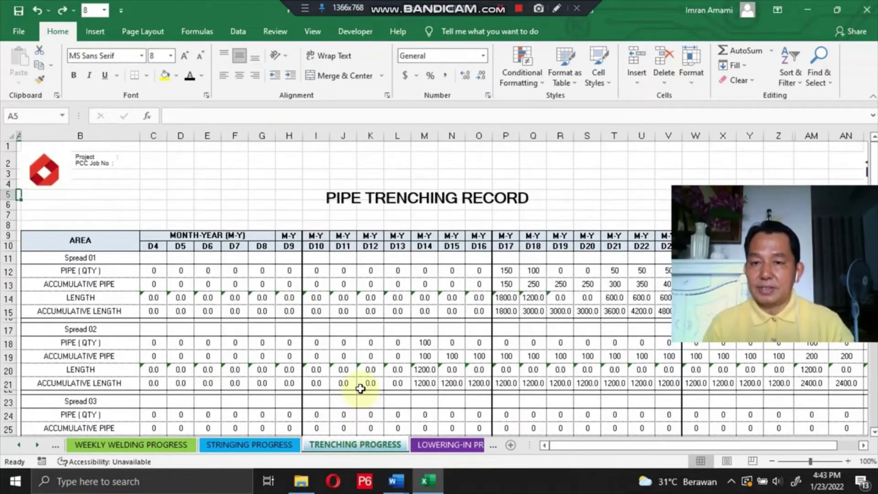
scroll(361, 388, "down", 15)
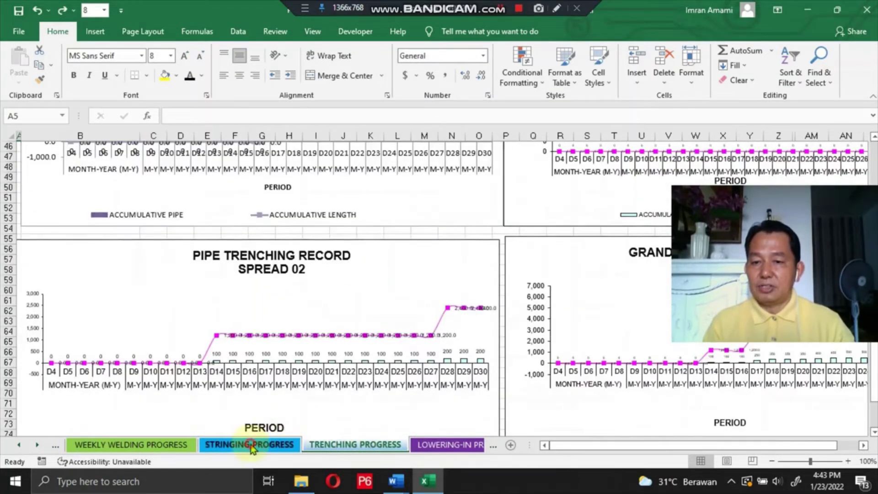
- Examine the Spread 03 and grand total rows and the Spread 01 pipe stringing chart in the STRINGING PROGRESS sheet
left_click(251, 444)
scroll(250, 290, "down", 7)
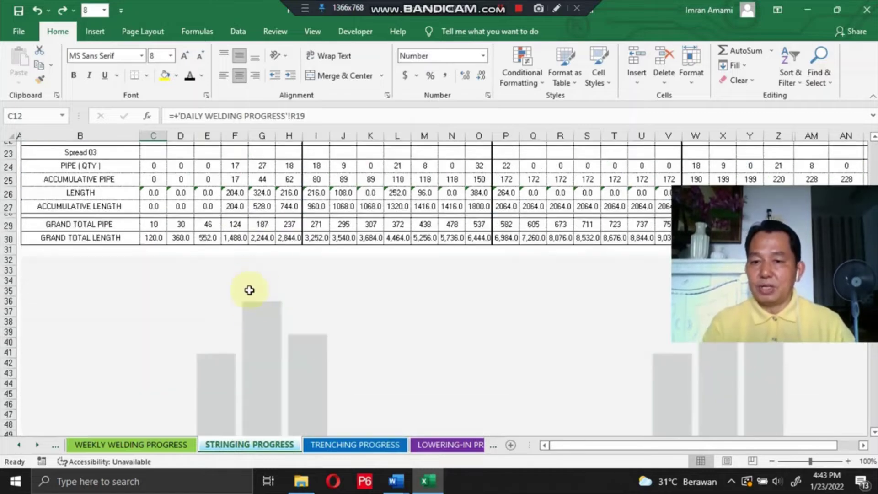
scroll(249, 290, "down", 4)
scroll(254, 309, "up", 2)
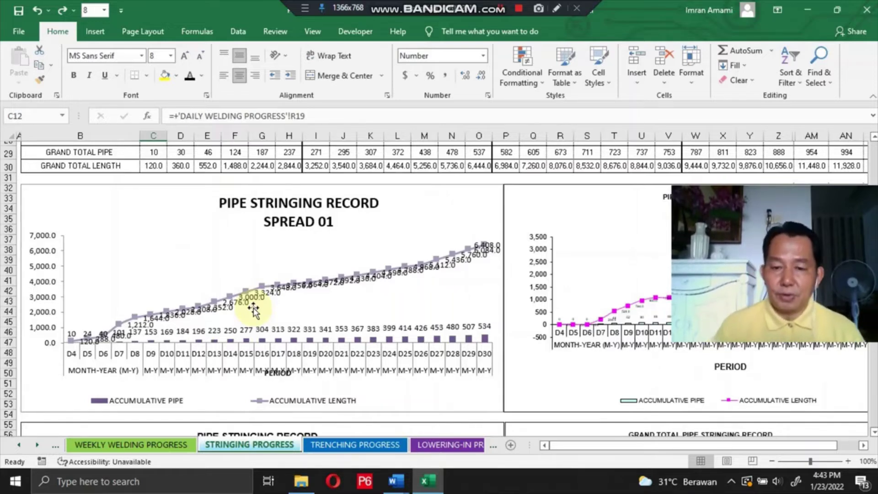
- Examine the pipe trenching table by spread and the Spread 01 trenching chart in the TRENCHING PROGRESS sheet
left_click(325, 451)
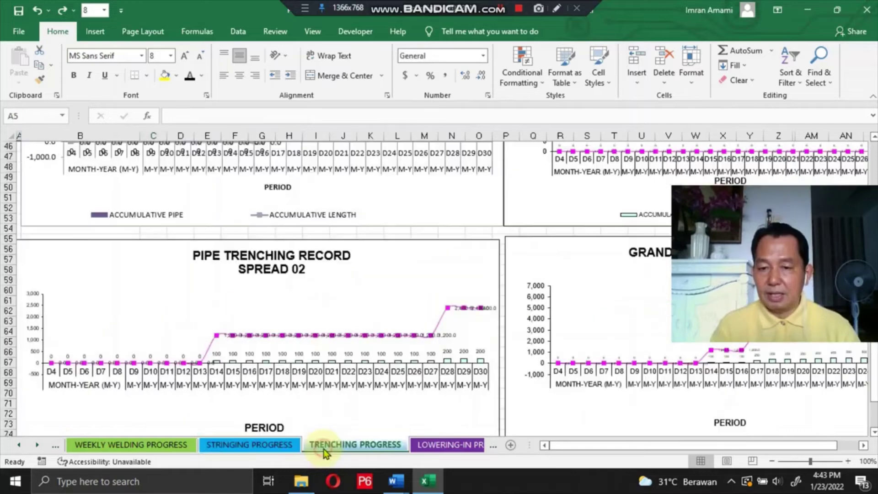
scroll(263, 277, "up", 15)
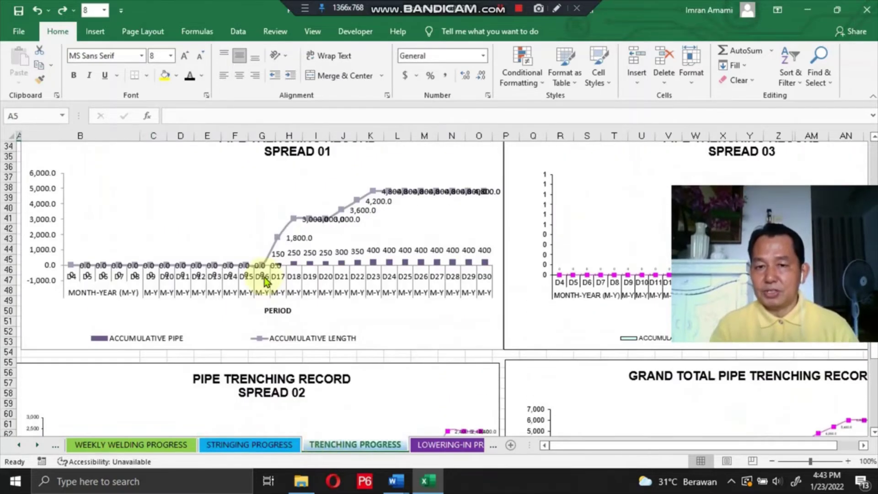
scroll(259, 273, "down", 11)
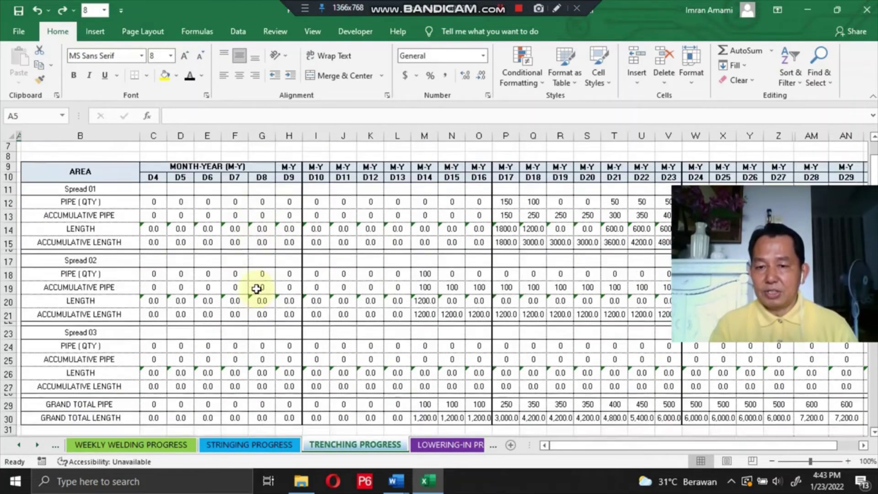
scroll(251, 308, "up", 2)
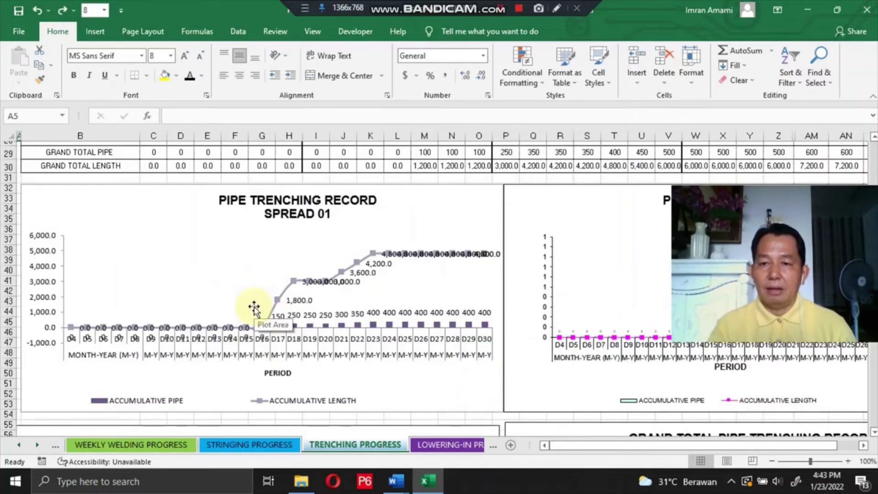
scroll(254, 306, "down", 1)
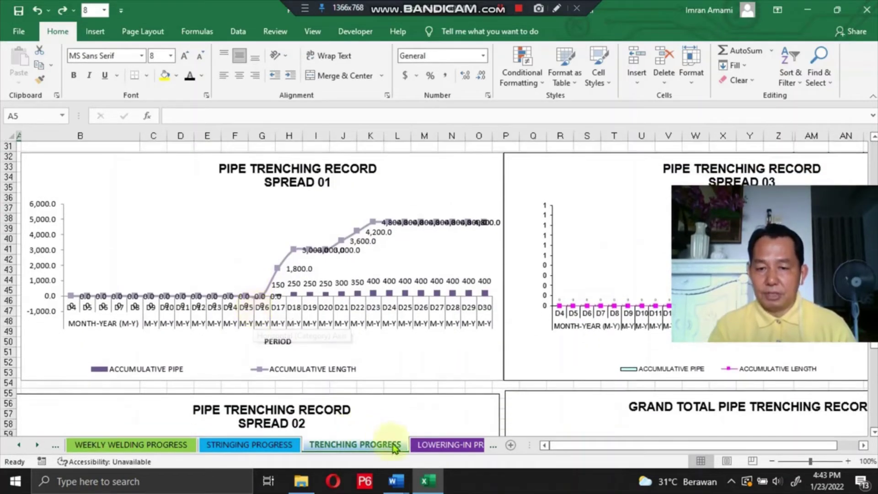
- Examine the pipe lowering-in table and the Spread 01 lowering-in chart in the LOWERING-IN PROGRESS sheet
left_click(441, 445)
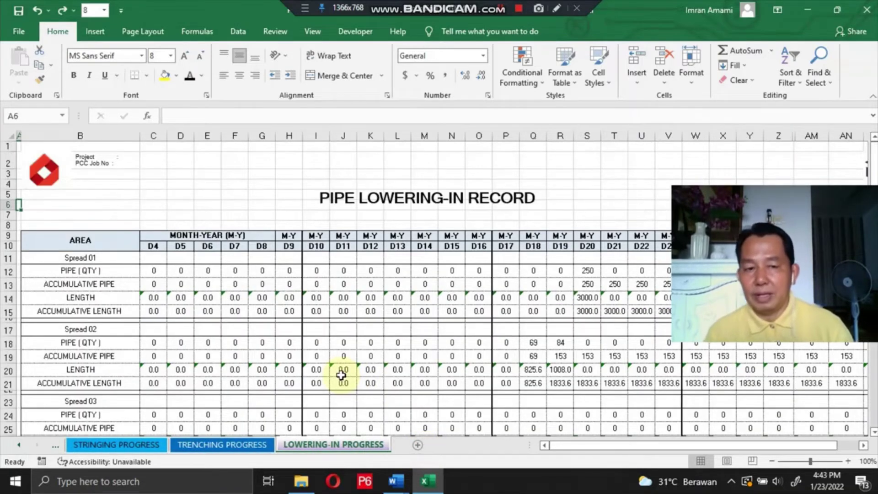
scroll(338, 354, "down", 13)
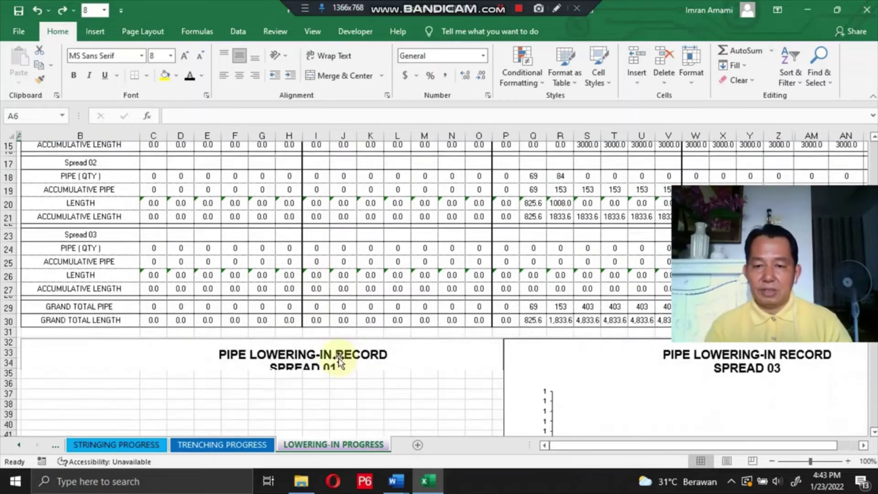
scroll(345, 350, "up", 4)
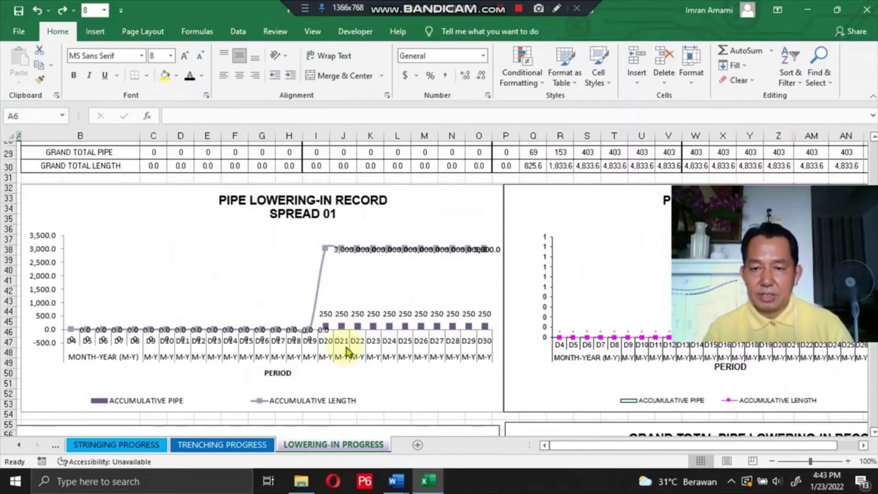
- Return to the DAILY WELDING PROGRESS sheet and inspect the Spread 01 stringing pipe quantity row, including the D28 entry
left_click(173, 441)
key("ctrl+Page_Up")
key("ctrl+Page_Up")
key("ctrl+Page_Up")
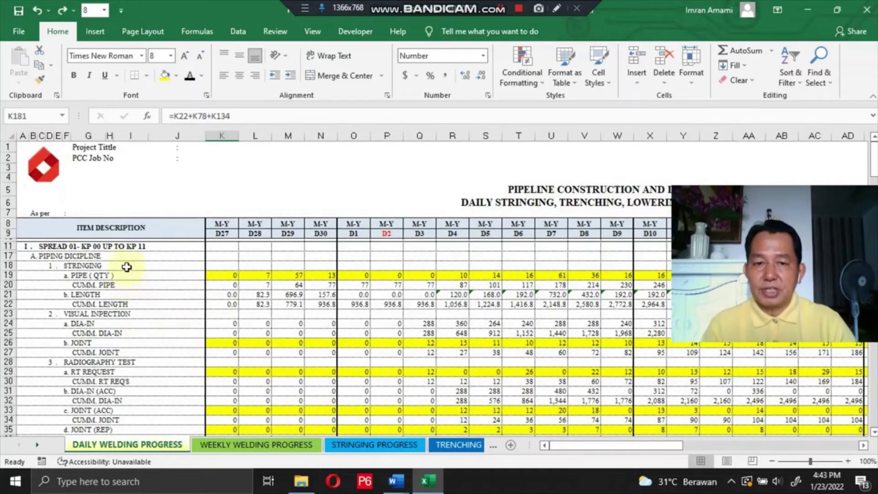
scroll(128, 260, "down", 1)
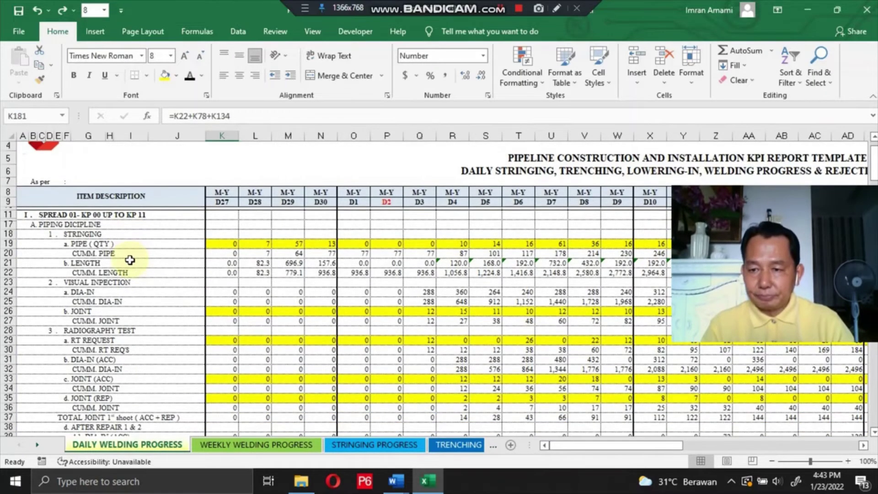
left_click(48, 224)
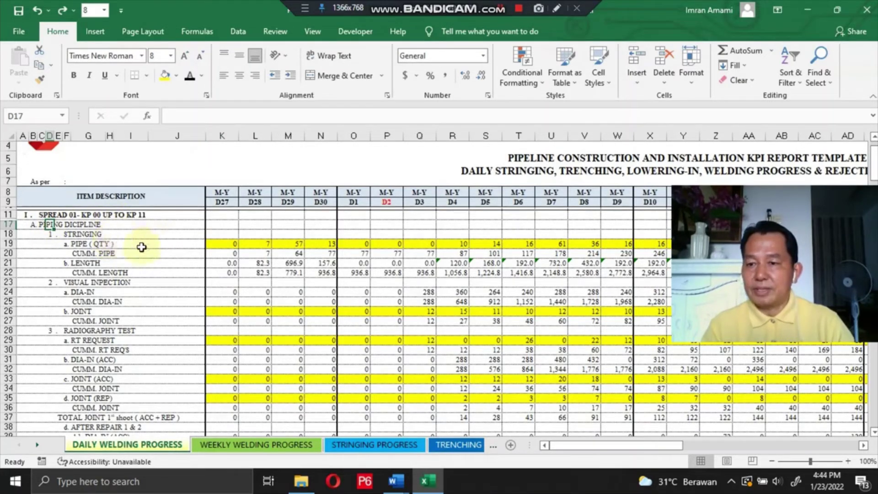
left_click(78, 246)
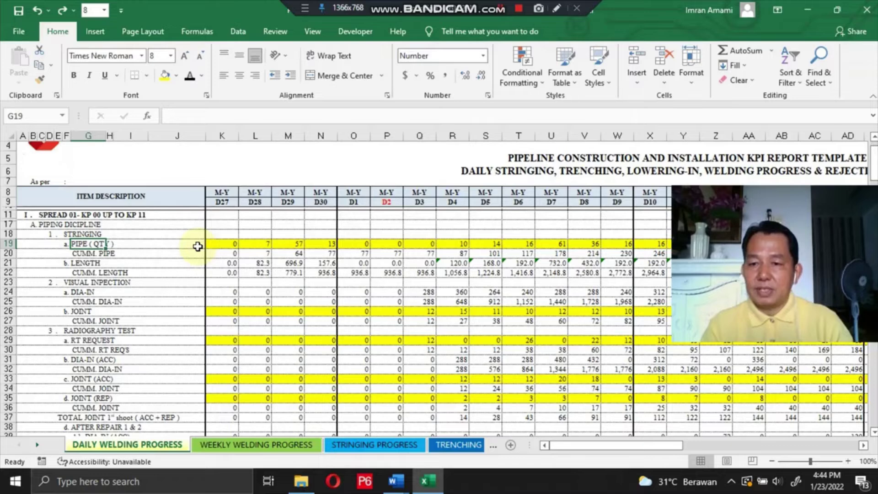
left_click(264, 244)
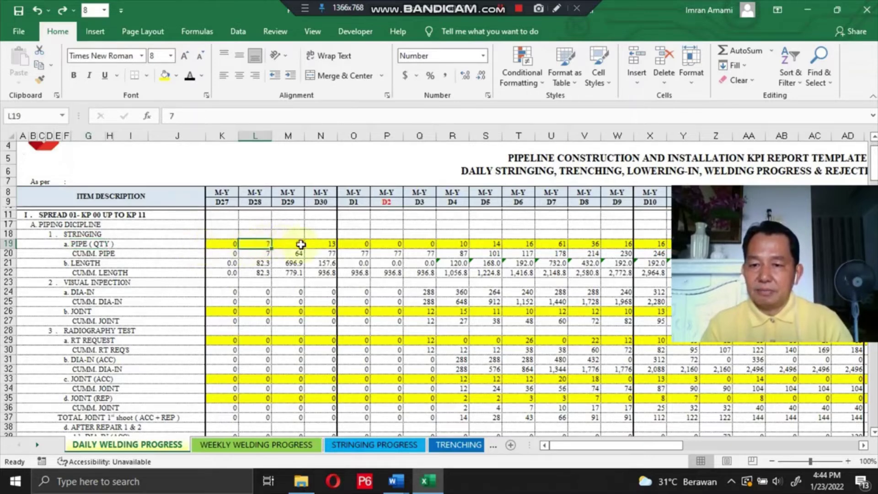
- Inspect the cumulative pipe row under Spread 01 stringing and the formula in its D28 cell
left_click(84, 253)
scroll(140, 250, "down", 1)
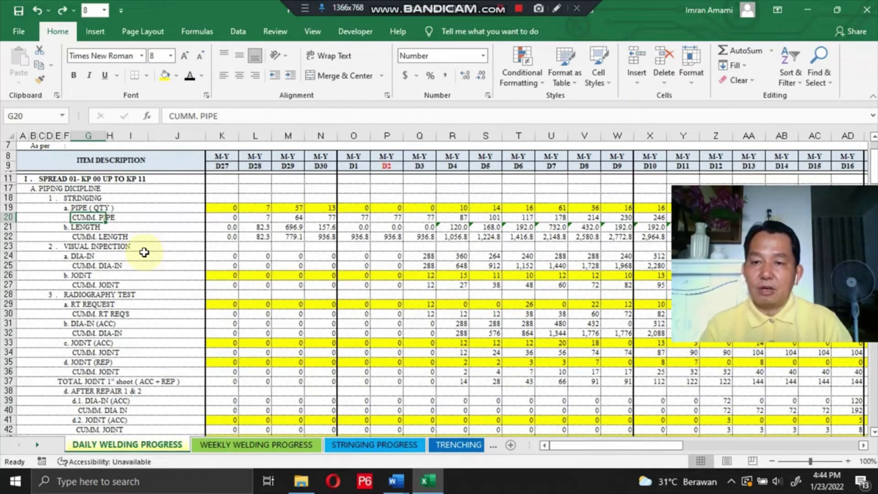
left_click(262, 218)
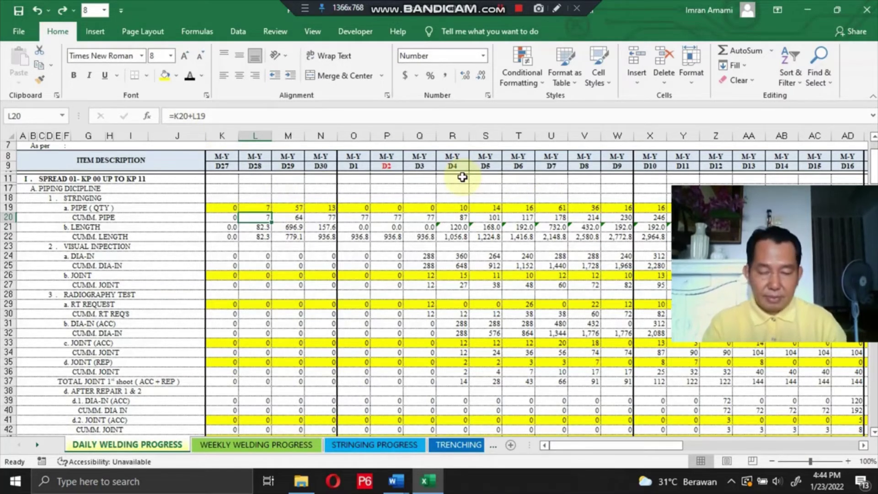
double_click(257, 218)
key("Escape")
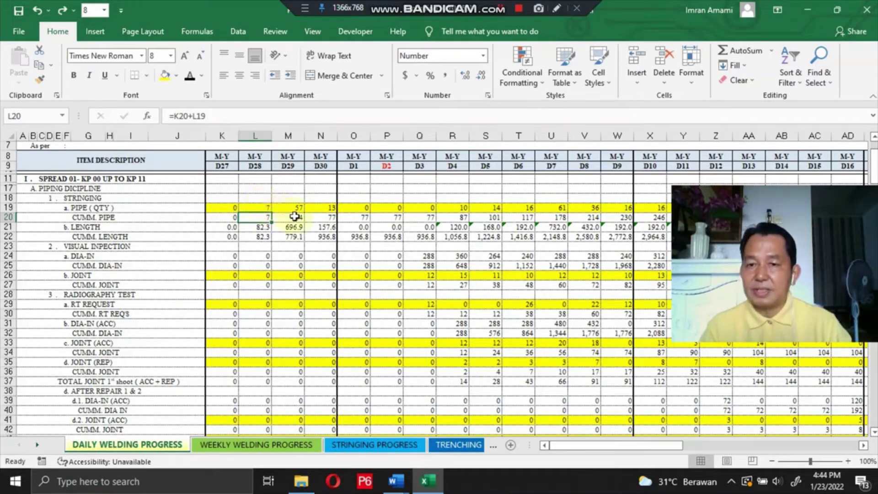
- Trace the D29 cumulative pipe formula against the D28 and D29 pipe quantities, then check the D30 cumulative cell
left_click(295, 216)
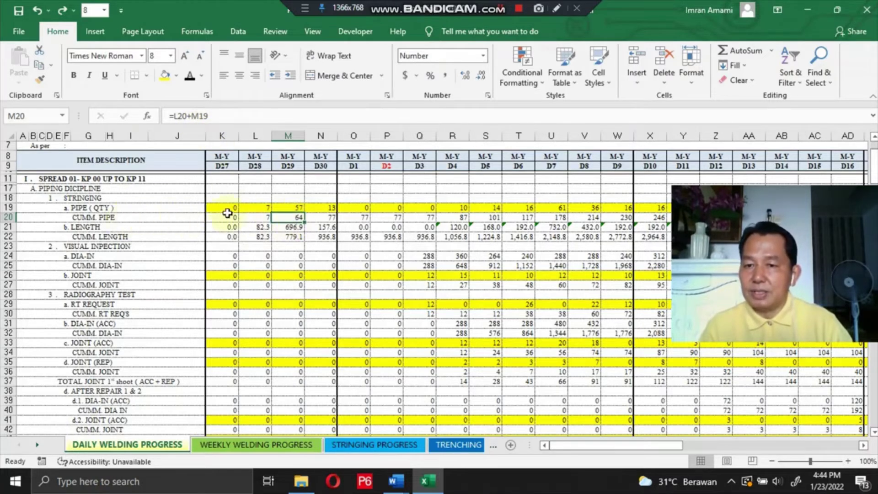
left_click(264, 208)
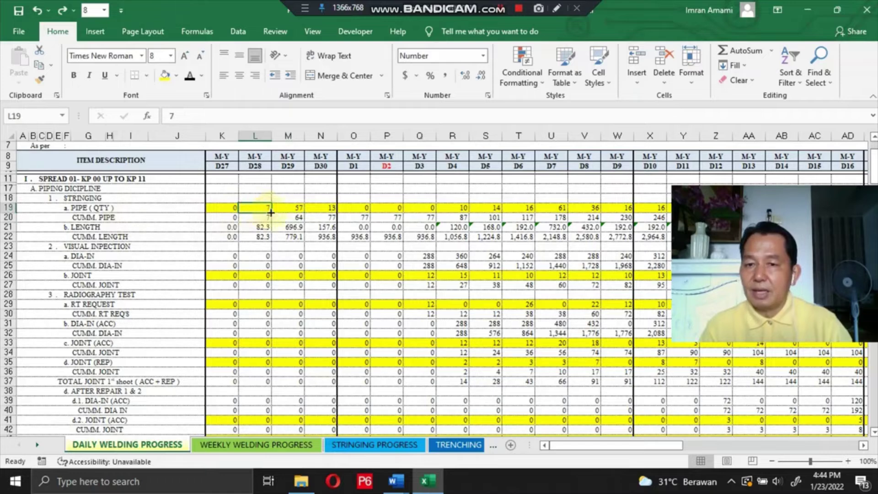
left_click(292, 218)
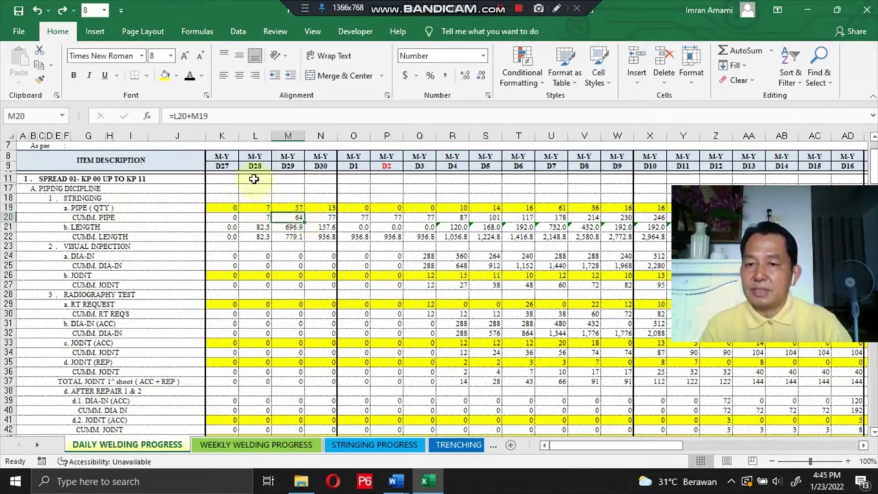
left_click(287, 207)
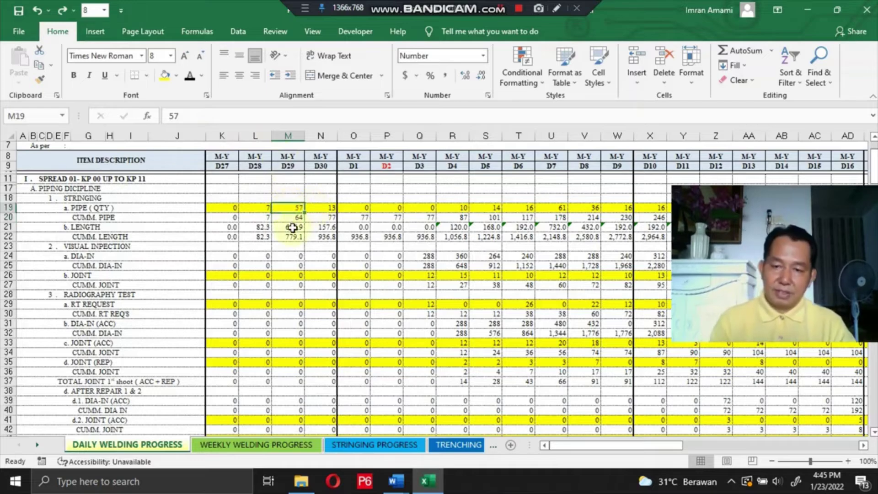
left_click(292, 217)
left_click(330, 217)
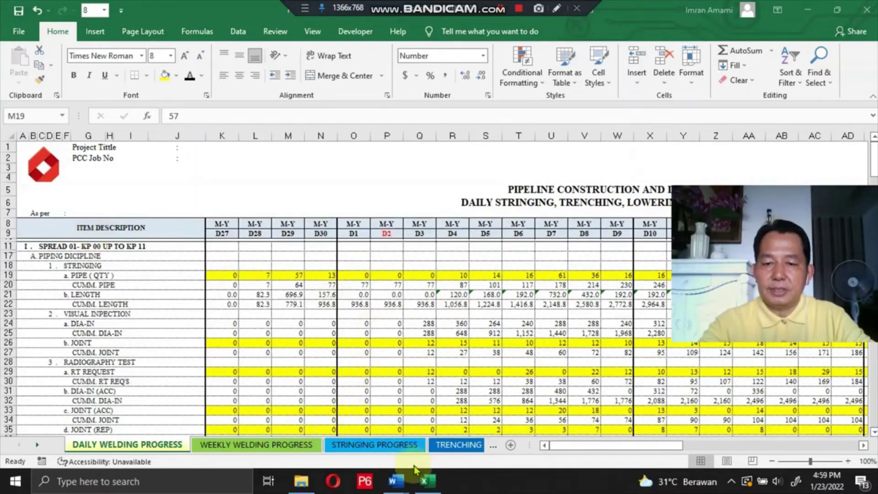
- Look across the daily columns to the end of the DAILY WELDING PROGRESS table and back to its first days
left_click(594, 448)
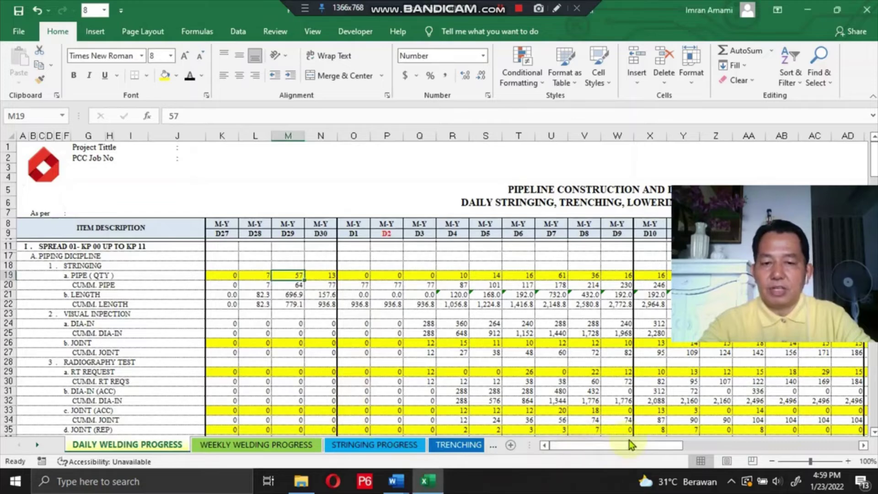
left_click_drag(611, 446, 741, 444)
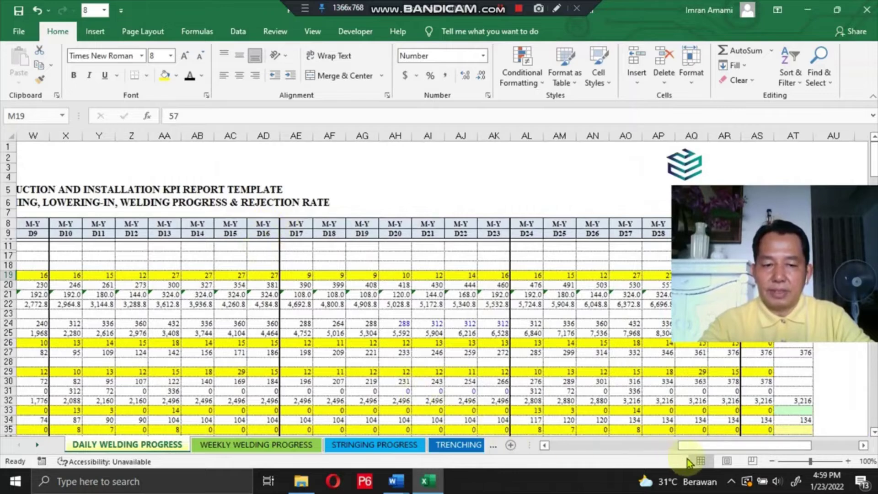
left_click_drag(698, 450, 592, 445)
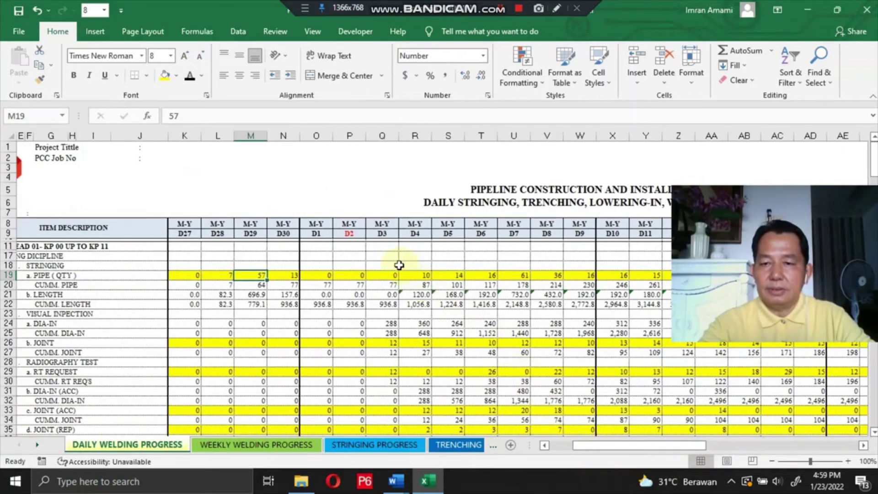
- Inspect the month-year and day header cells of the D1 column
left_click(321, 234)
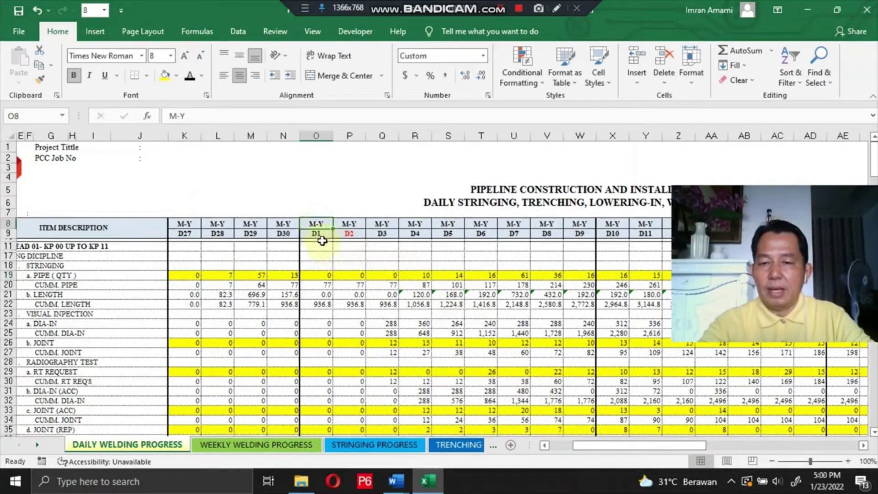
left_click(318, 224)
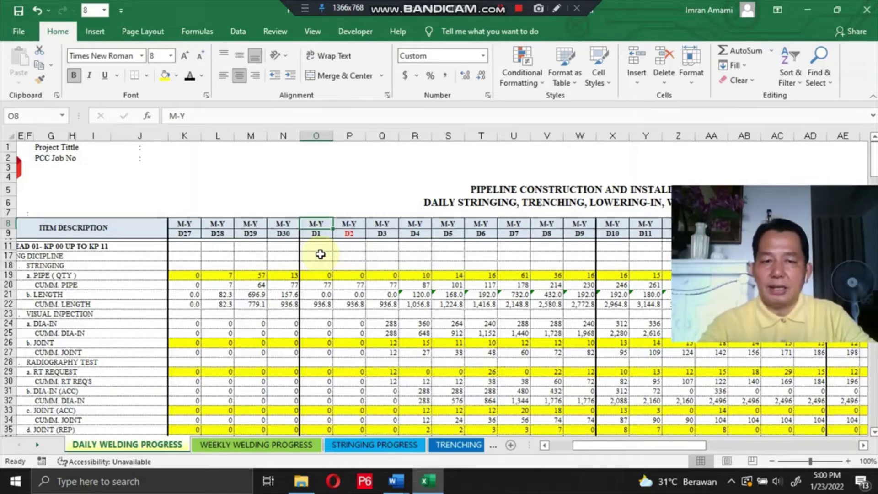
left_click(323, 233)
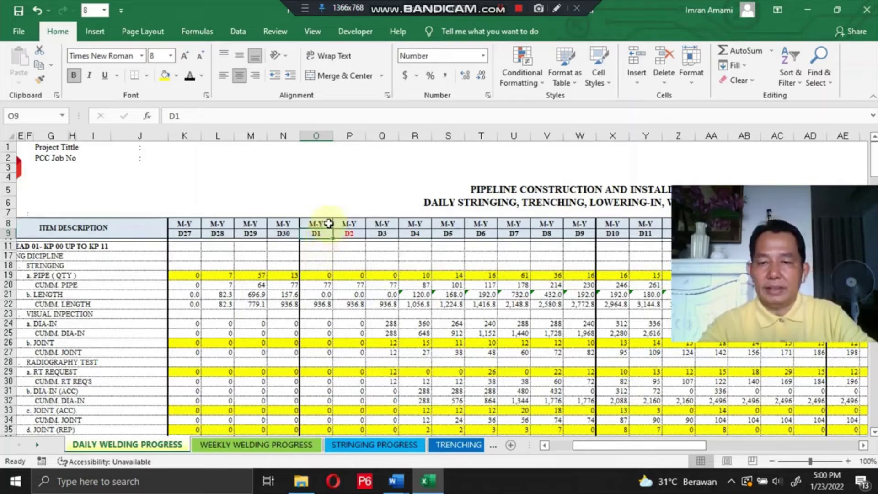
- Go through the day headers from D1 up to the TOTAL column and back to the ITEM DESCRIPTION header
key("Right")
key("Right")
key("Right")
key("Right")
key("Right")
key("Right")
key("Right")
key("Right")
key("Right")
key("Right")
key("Right")
key("Right")
key("Right")
key("Right")
key("Right")
key("Right")
key("Right")
key("Right")
key("Right")
key("Right")
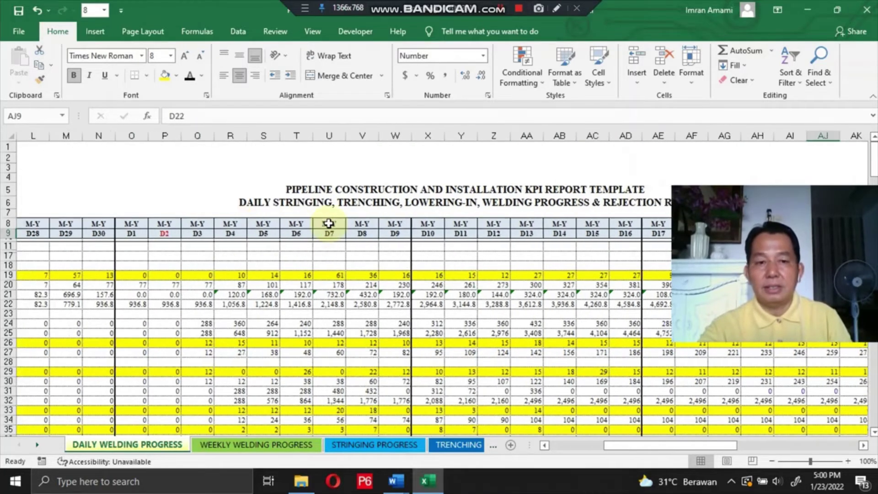
key("Left")
key("Left")
key("Left")
key("Left")
key("Left")
key("Left")
key("Left")
key("Left")
key("Left")
key("Left")
key("Left")
key("Left")
key("Left")
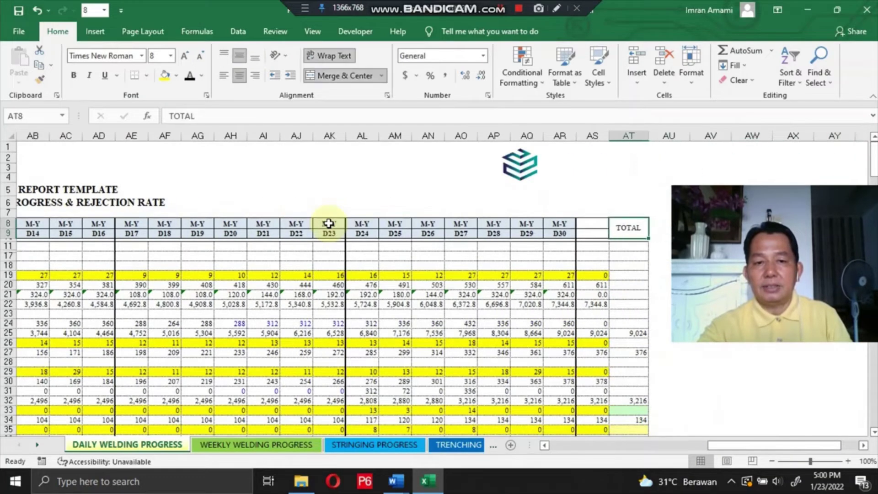
key("Left")
key("Left")
key("Left")
key("Left")
key("Left")
key("Left")
key("Left")
key("Left")
key("Left")
key("Left")
key("Left")
key("Left")
key("Left")
key("Left")
key("Left")
key("Left")
key("Left")
key("Left")
key("Left")
key("Left")
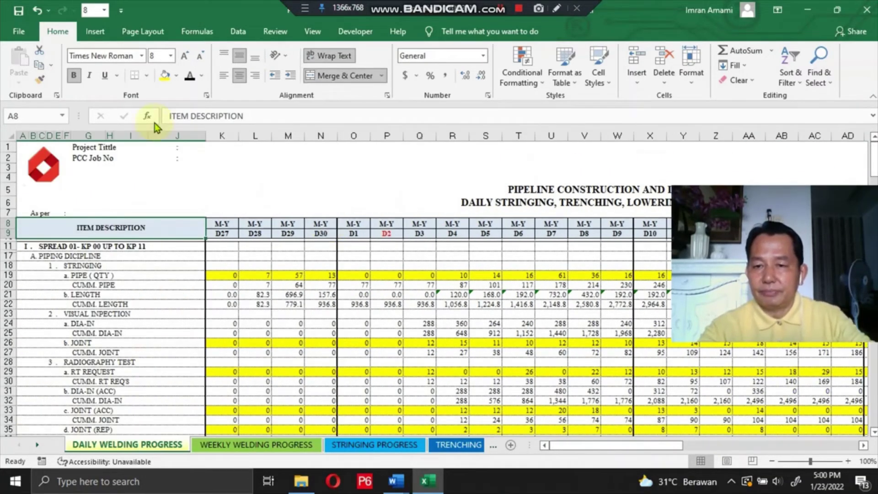
- Inspect the month-year headers above D30 and D27 and the D27 and D28 day headers
left_click(320, 224)
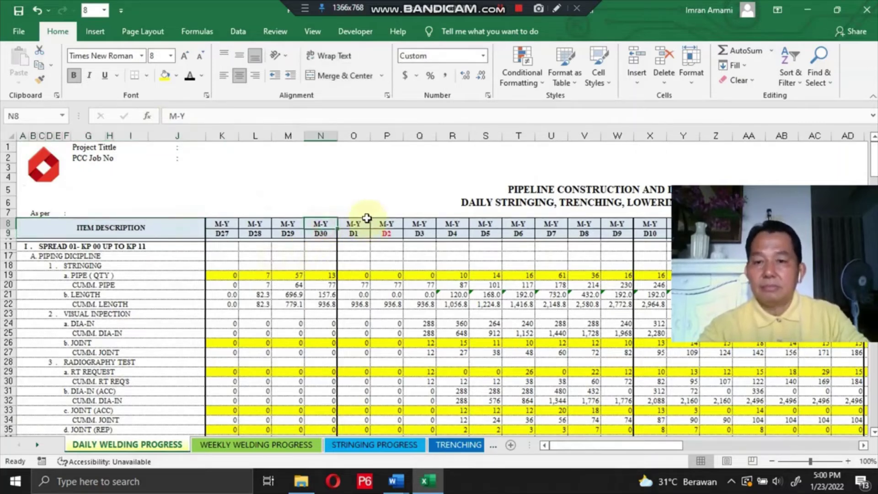
left_click(212, 227)
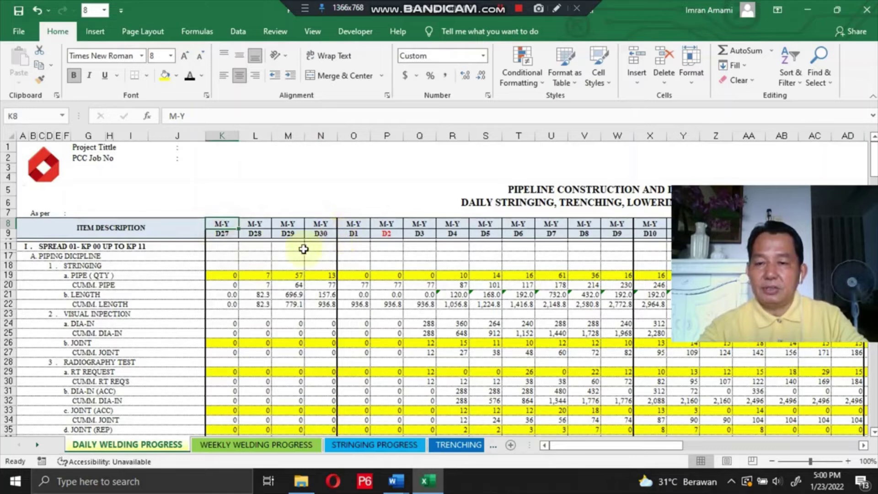
left_click(220, 234)
left_click(255, 234)
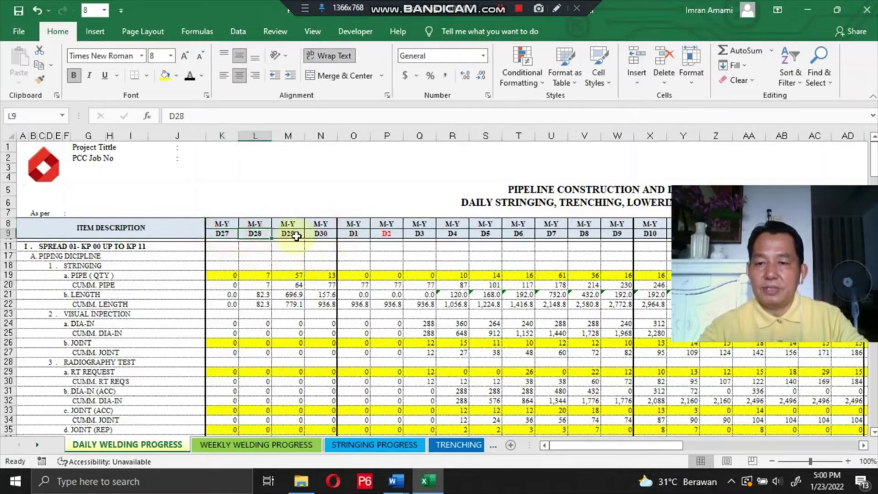
- Inspect the D29 and D30 day headers and the item rows beneath them
left_click(296, 236)
left_click(322, 235)
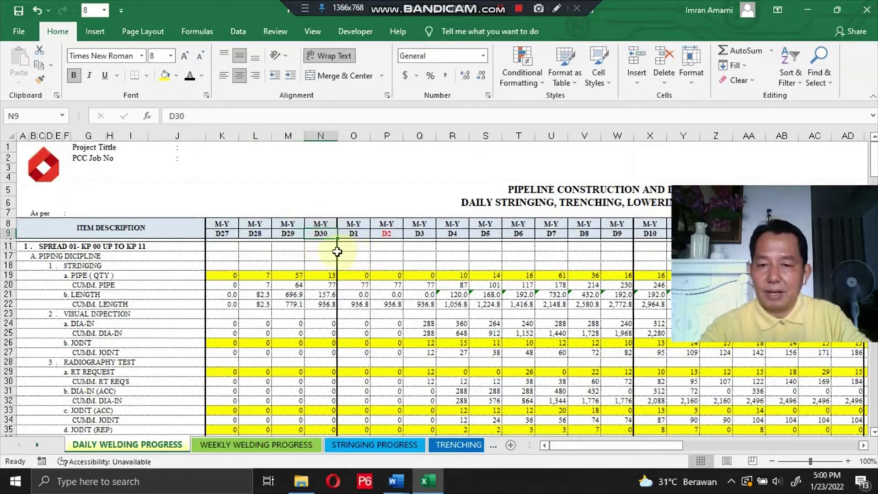
scroll(291, 255, "down", 2)
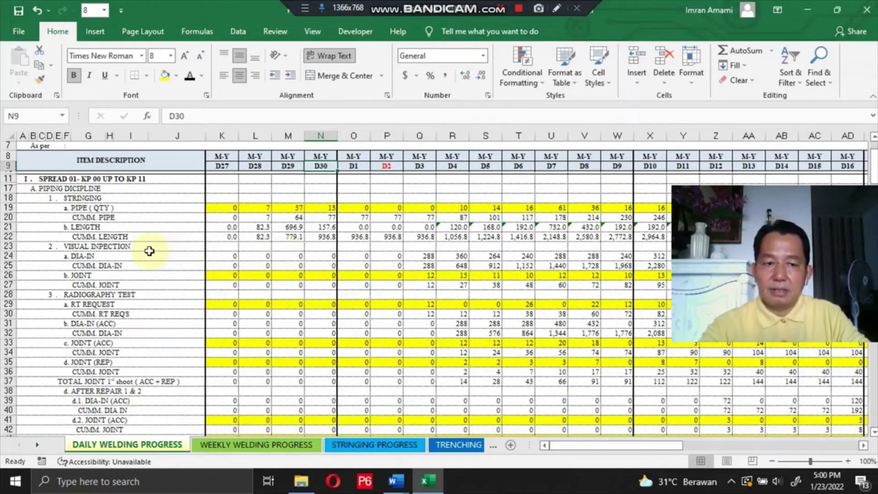
scroll(150, 251, "up", 1)
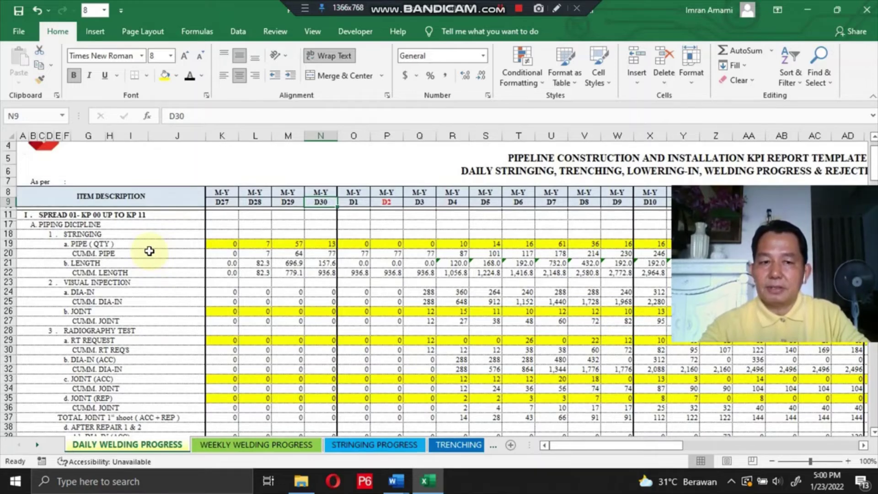
- Go along the stringing PIPE (QTY) row from its label to the D28 daily entry
left_click(74, 244)
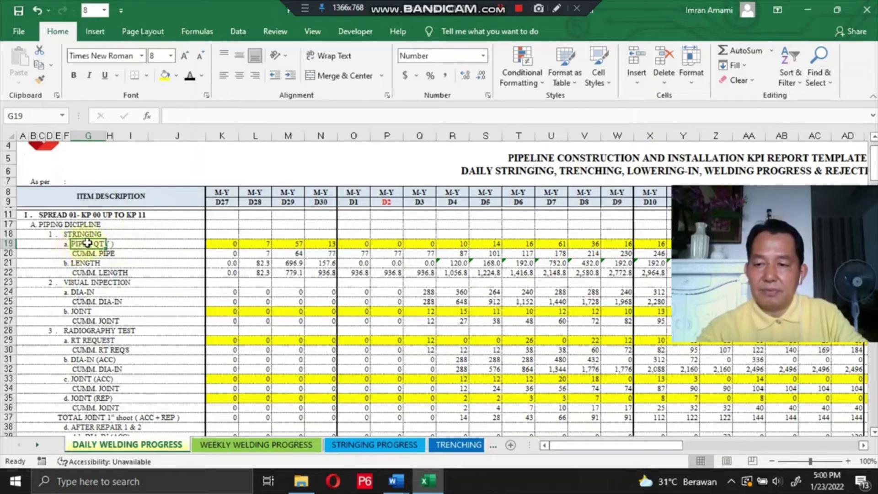
key("Right")
key("Right")
key("Right")
key("Right")
key("Right")
key("Right")
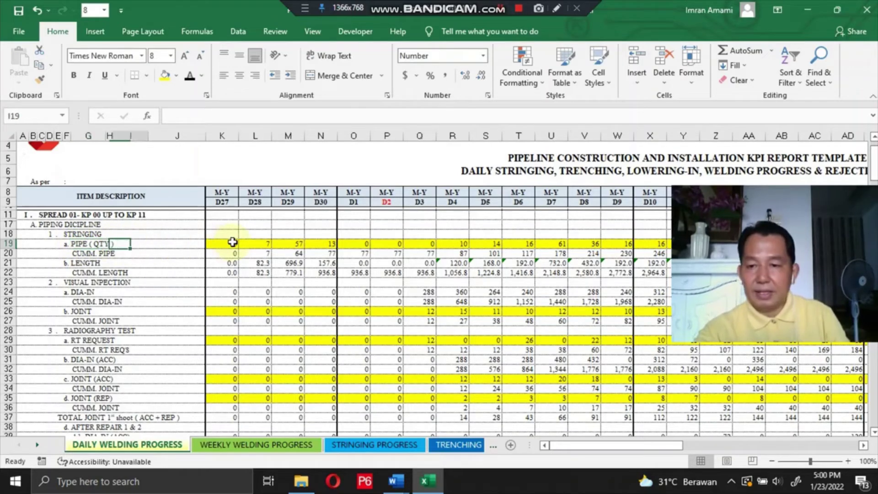
key("Left")
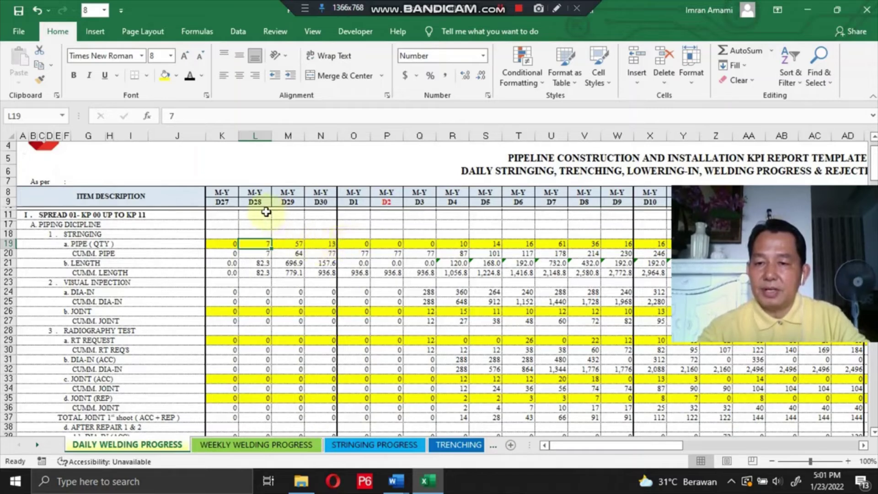
- Inspect the CUMM. PIPE formulas for D28 to D30 and the stringing LENGTH entry for D28
left_click(89, 255)
left_click(254, 254)
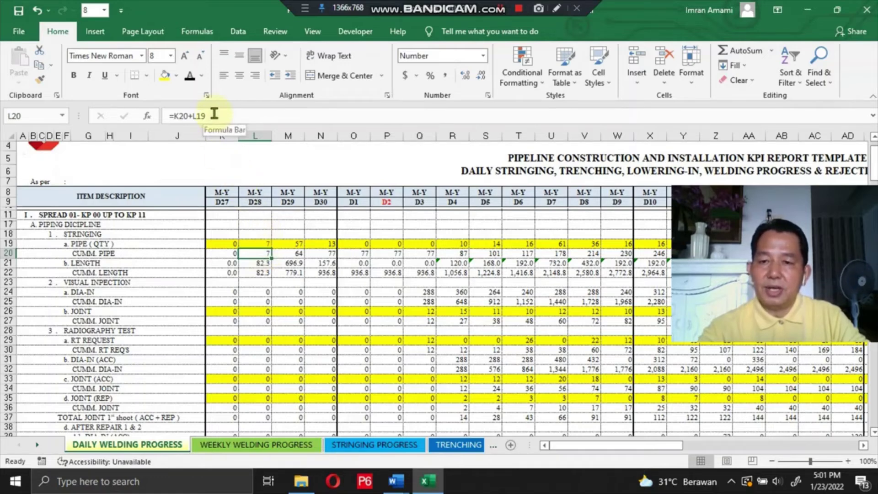
left_click(299, 244)
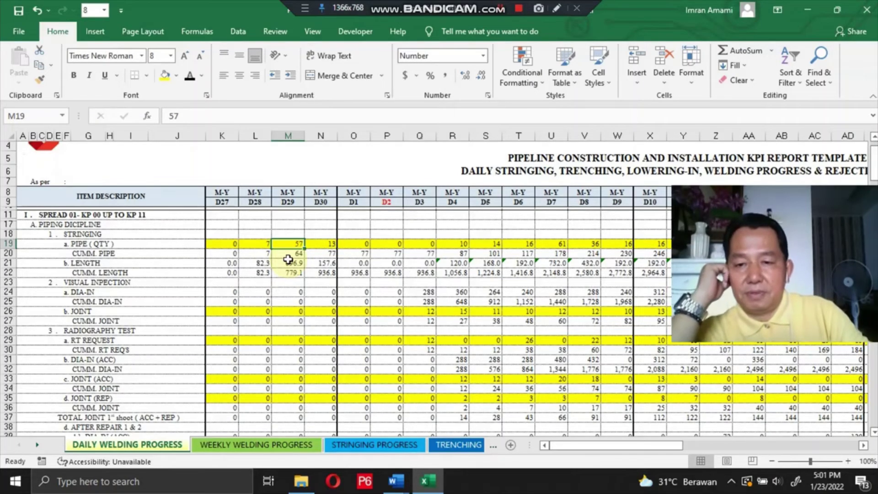
left_click(294, 252)
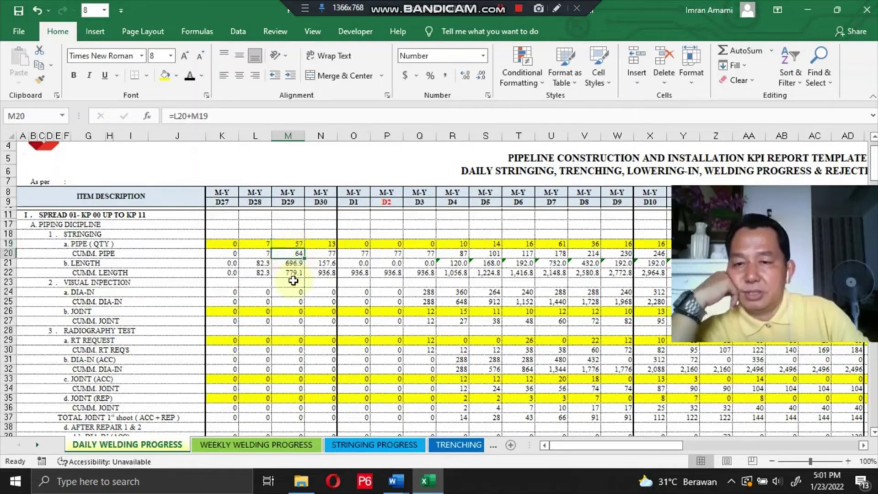
left_click(318, 253)
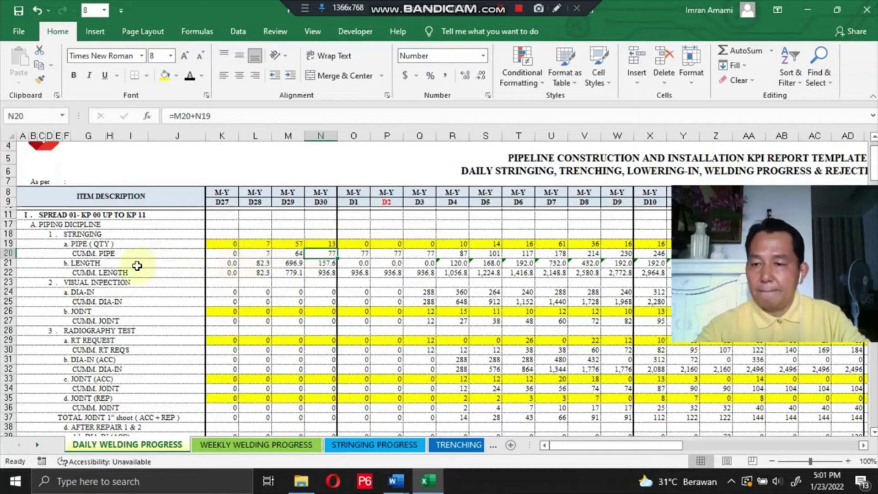
left_click(85, 263)
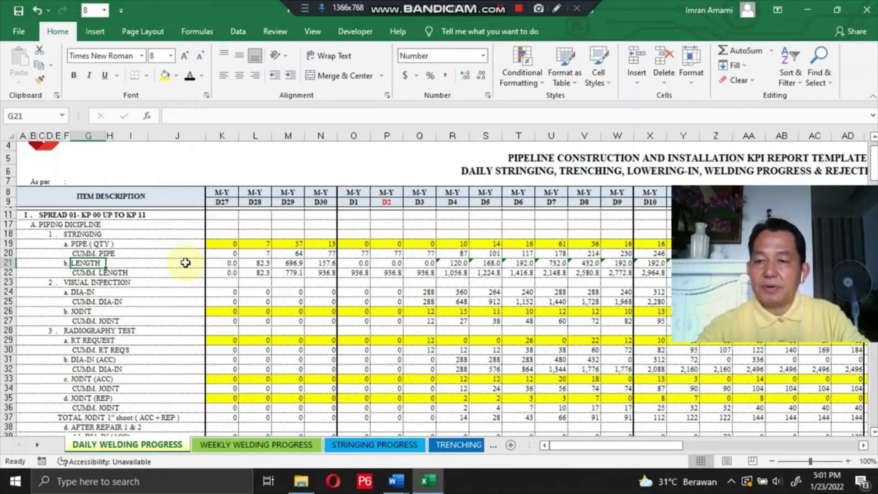
left_click(255, 263)
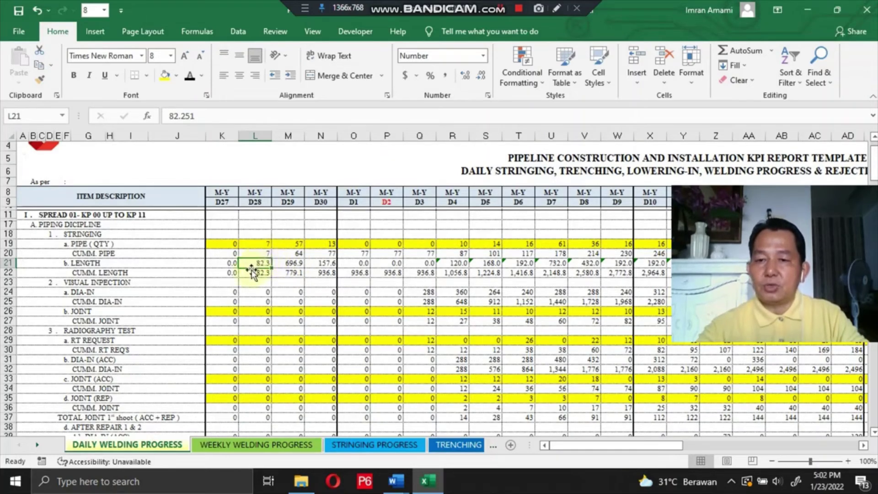
- Enter the trial length calculation =7*12 in the empty STRINGING cell under D28 and format it in comma style
left_click(263, 232)
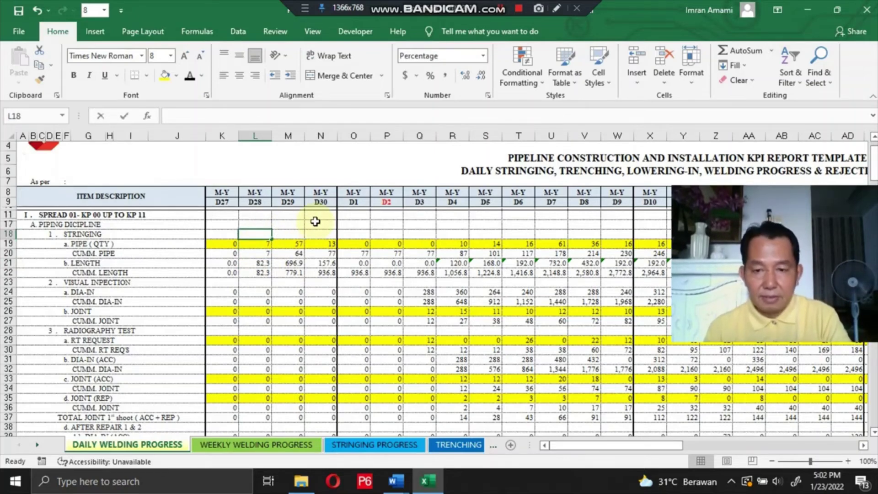
type("=")
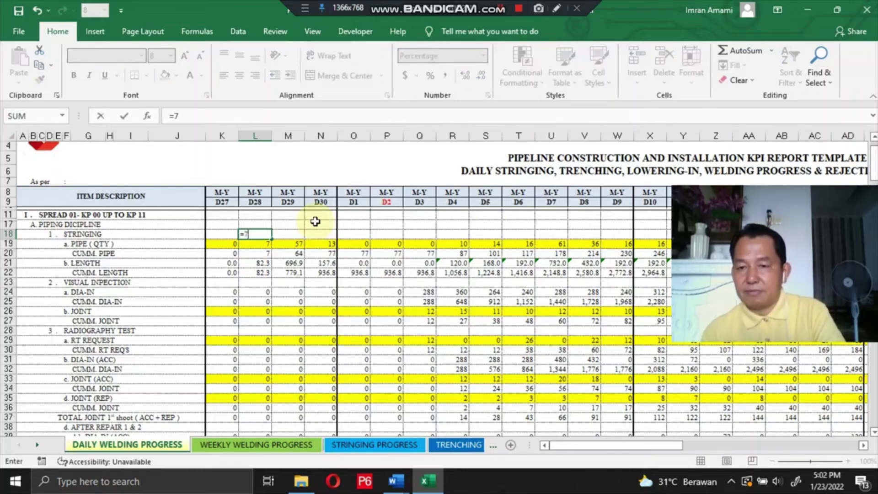
type("7*12")
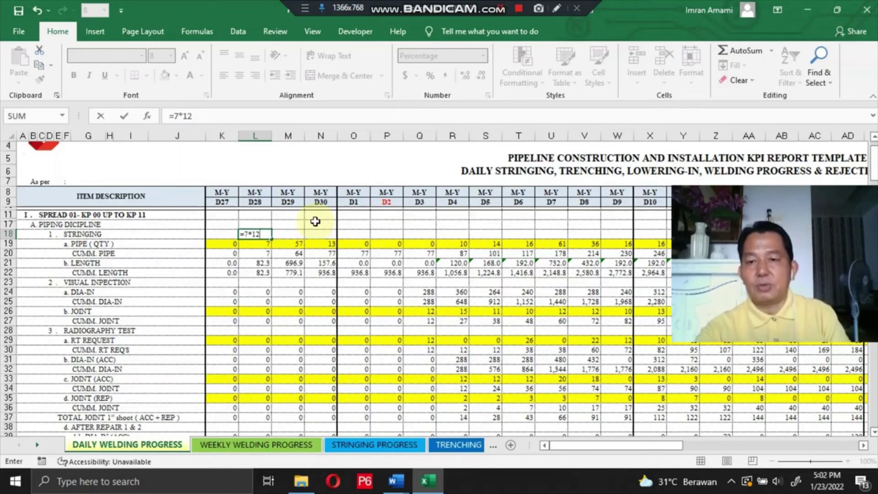
key("Return")
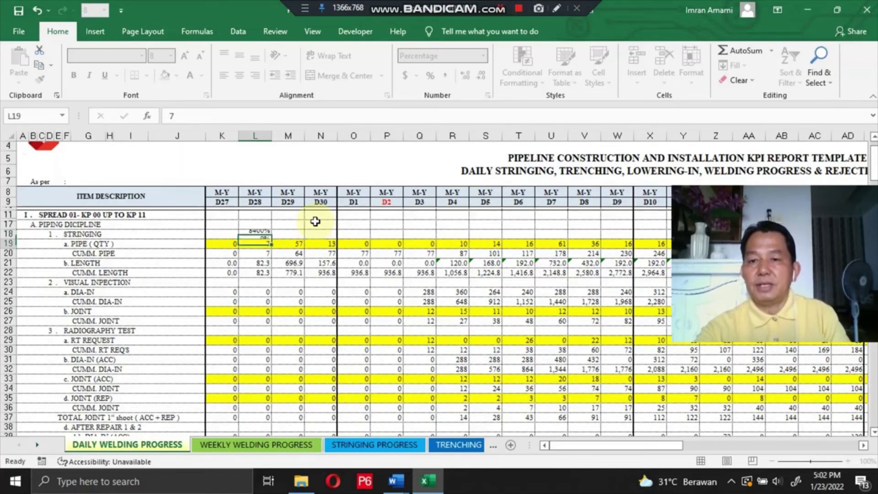
left_click(270, 232)
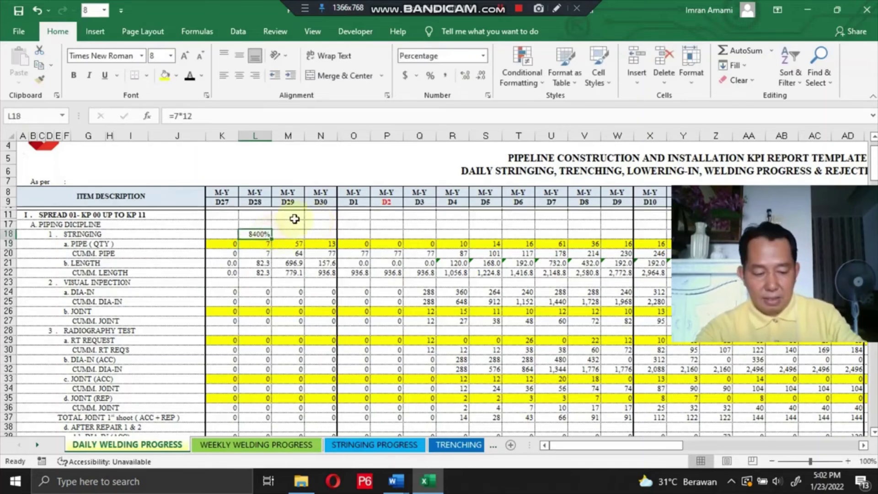
left_click(448, 75)
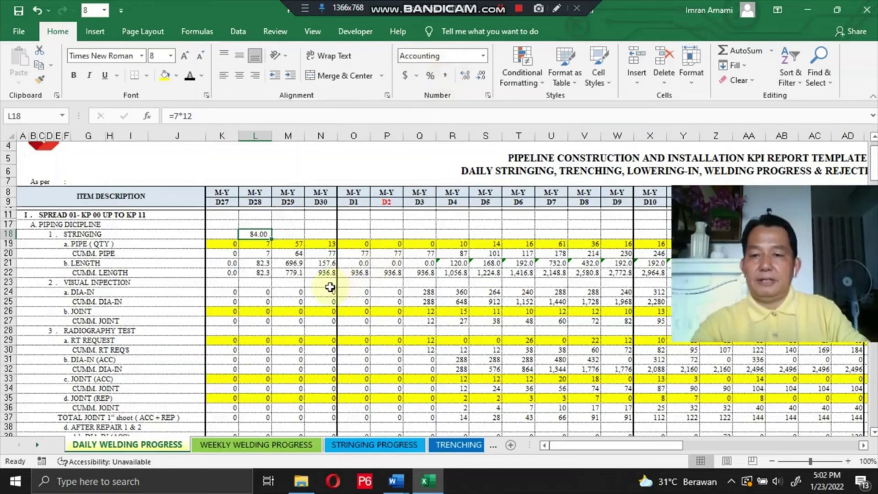
- Compare the trial result with the D28 LENGTH entry and clear the trial calculation from cell L18
left_click(259, 264)
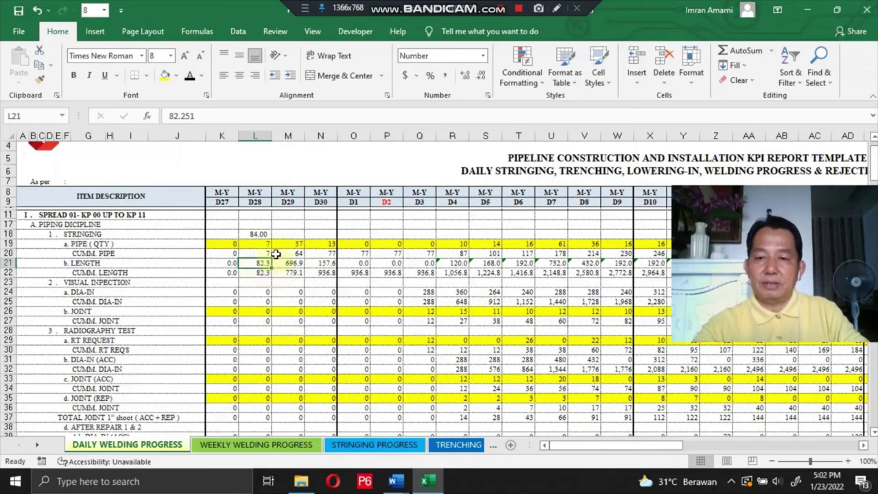
left_click(262, 233)
key("Delete")
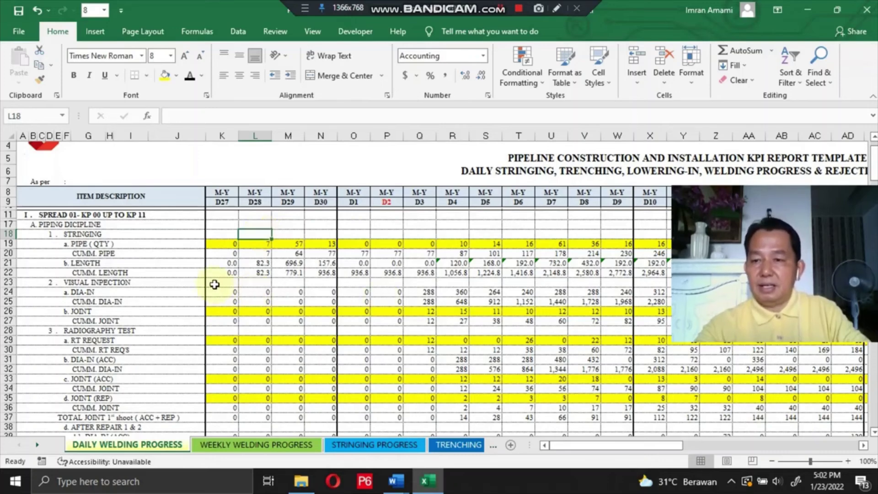
- Inspect the DIA-IN row of the visual inspection section and its D27 formula
scroll(137, 272, "down", 1)
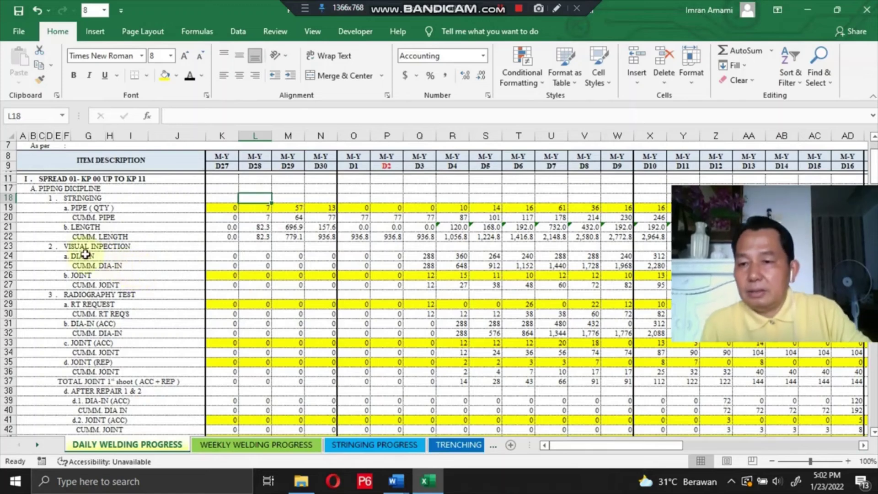
left_click(67, 246)
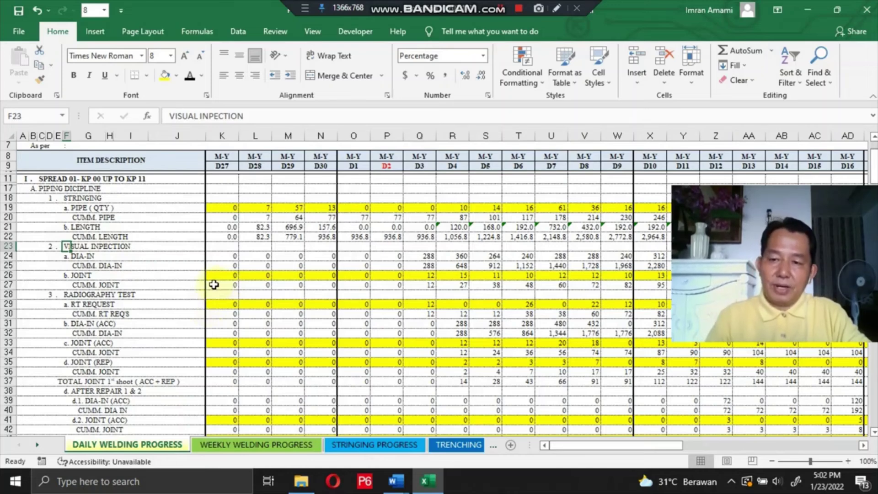
left_click(87, 258)
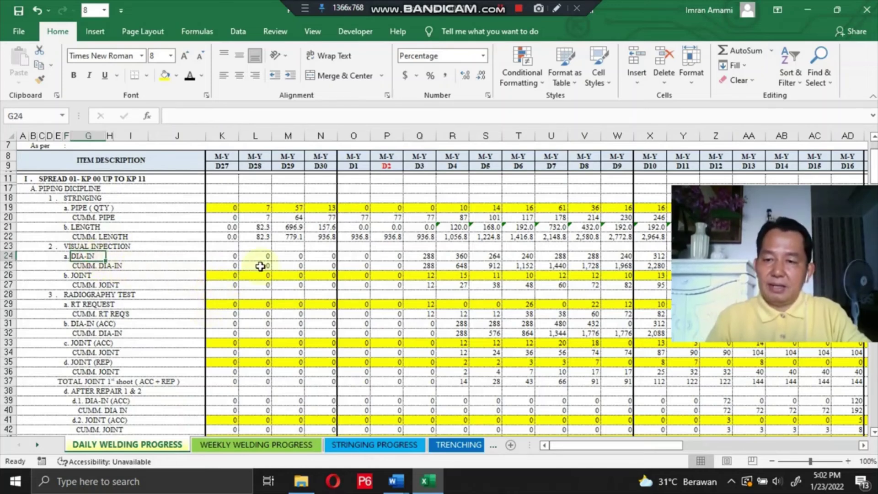
left_click(236, 255)
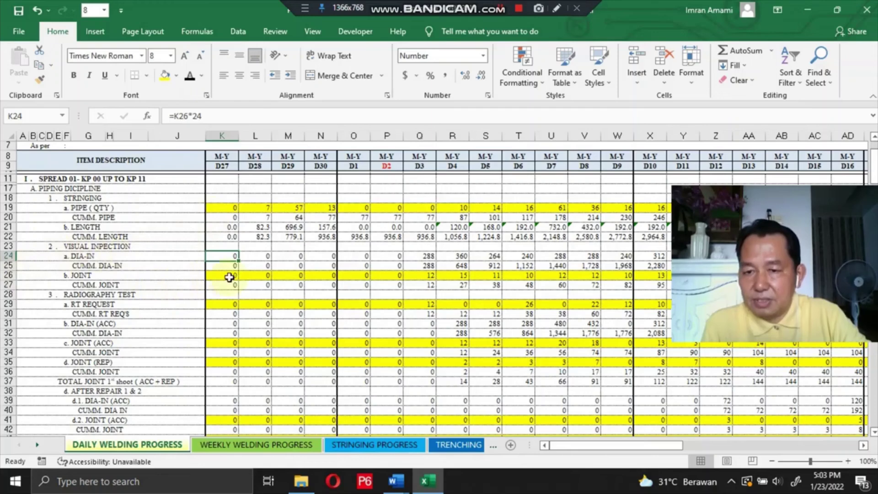
left_click(229, 257)
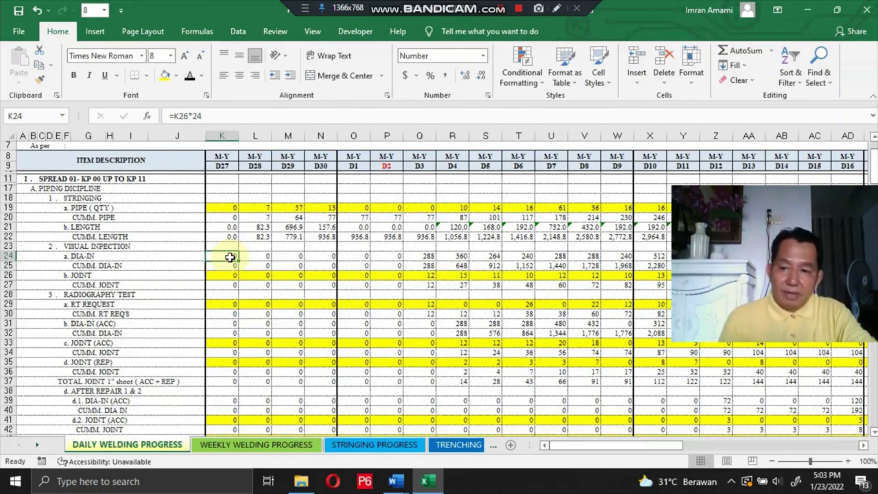
- Inspect the visual inspection JOINT row and its D27 input cell
scroll(119, 283, "down", 1)
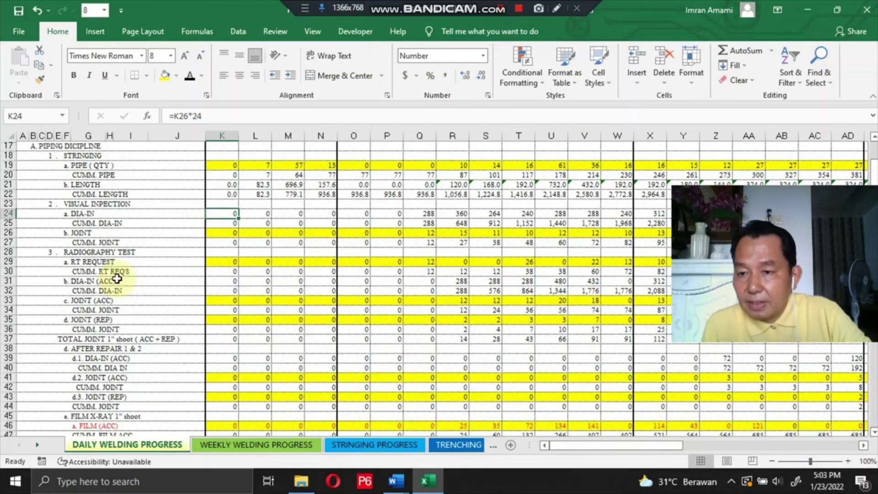
left_click(81, 232)
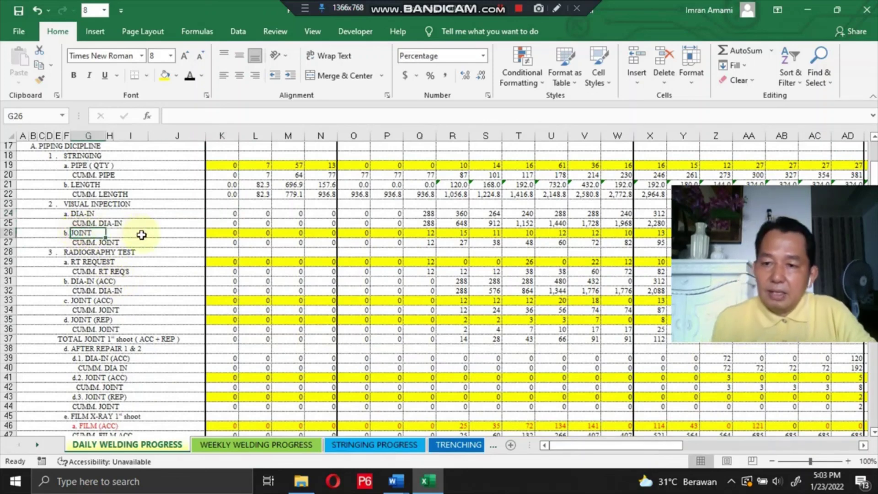
left_click(224, 231)
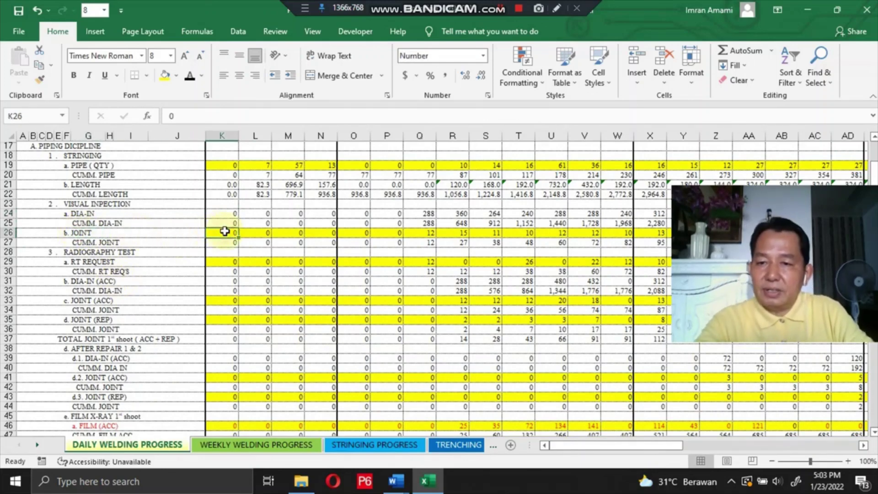